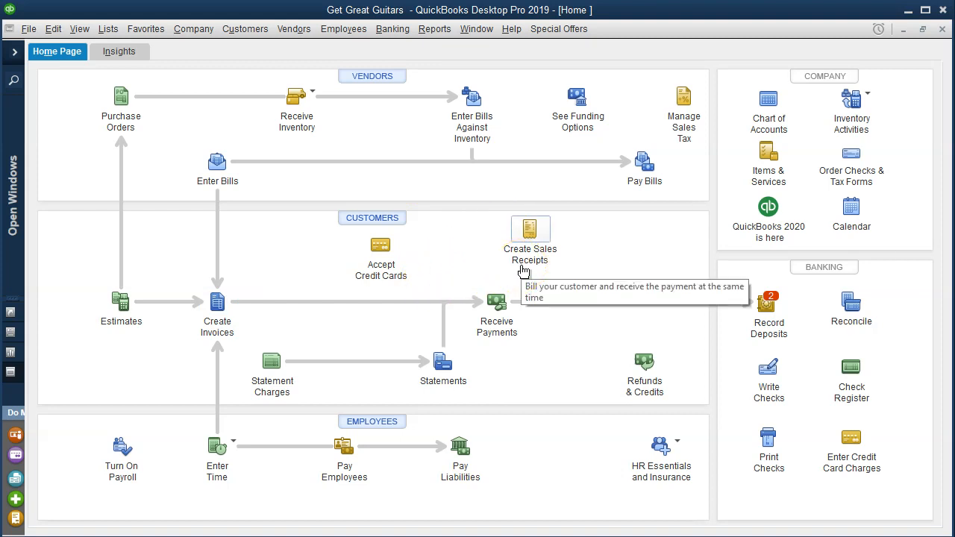
# Switch to QuickBooks Online in the browser, set the page zoom to 100%, and start a new invoice.
pyautogui.click(904, 10)
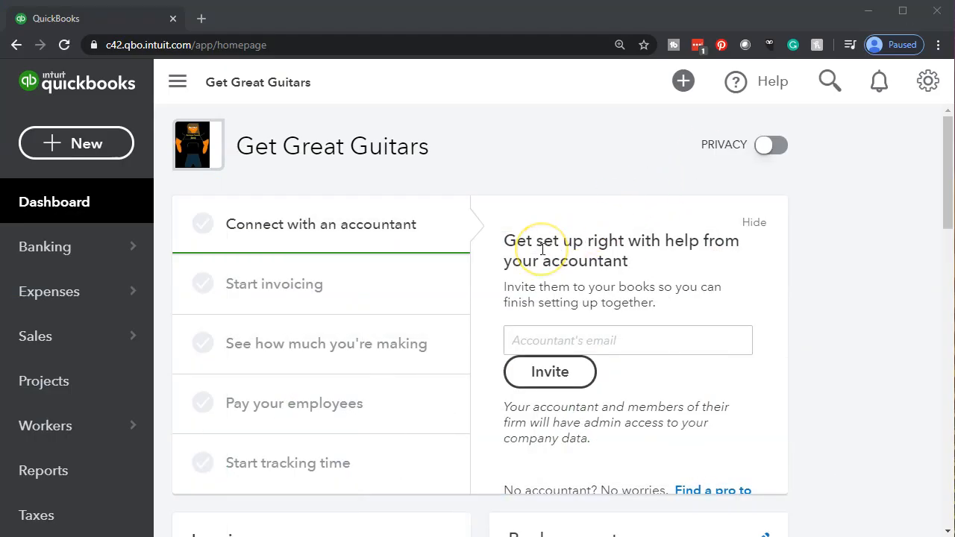
pyautogui.hotkey('ctrl', '-')
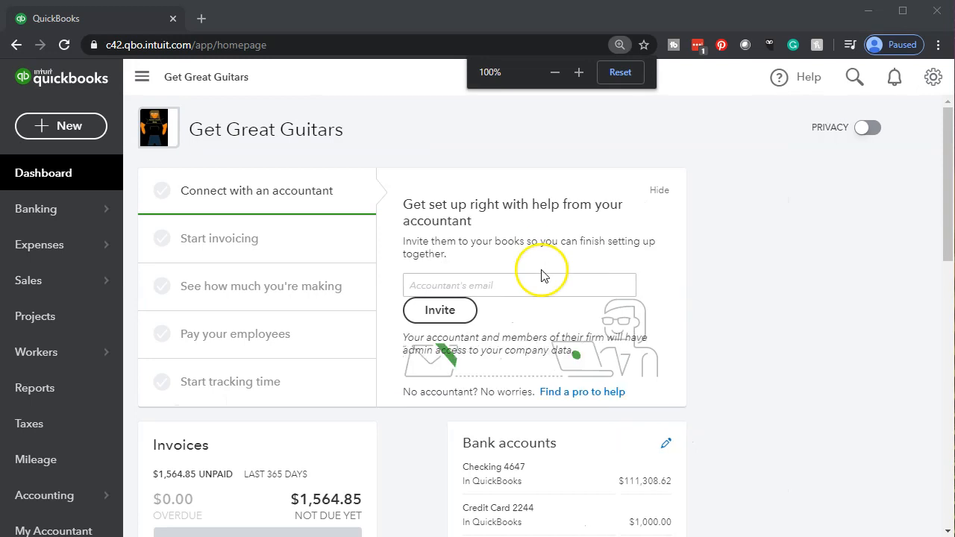
pyautogui.click(77, 130)
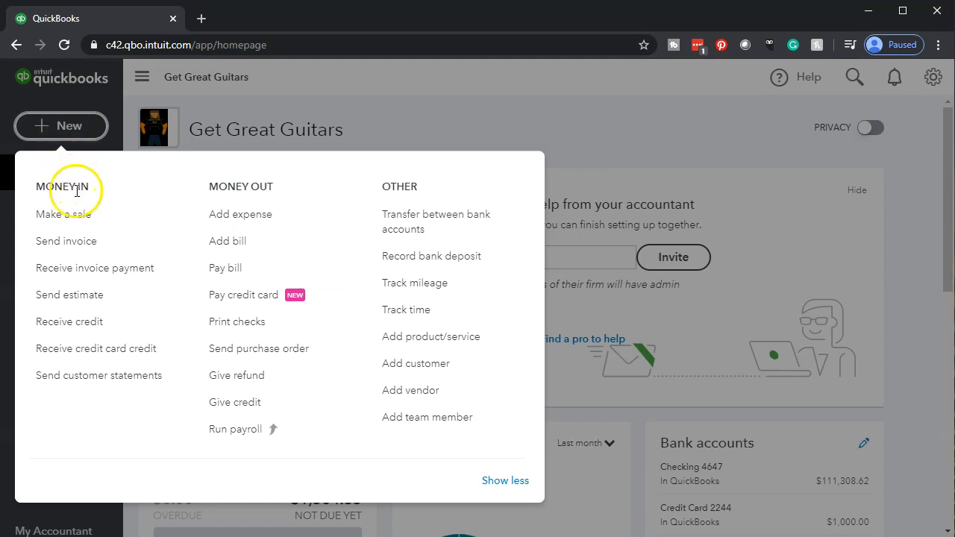
pyautogui.click(87, 246)
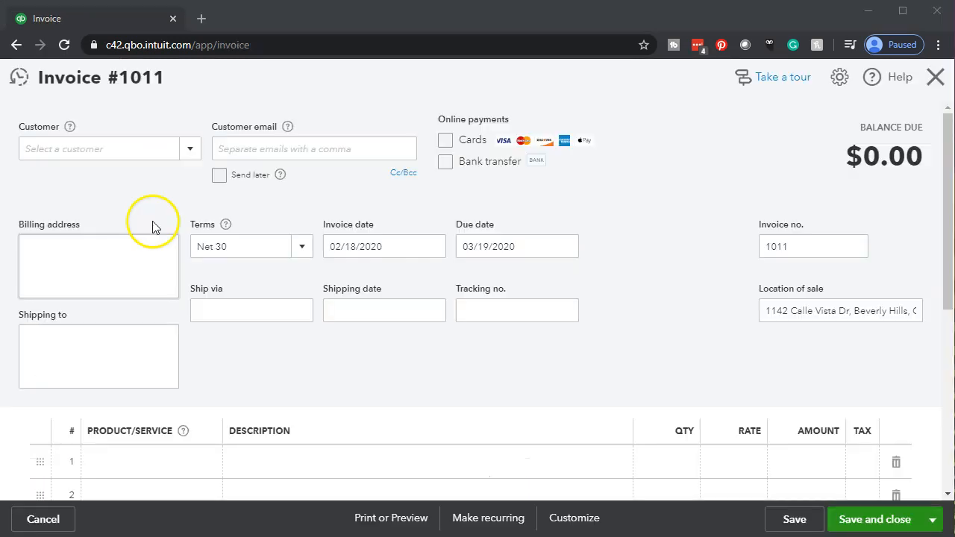
# Choose Music Stuff Store as the invoice's customer and set the invoice date to 02/19/2020.
pyautogui.click(118, 149)
pyautogui.write('Mu')
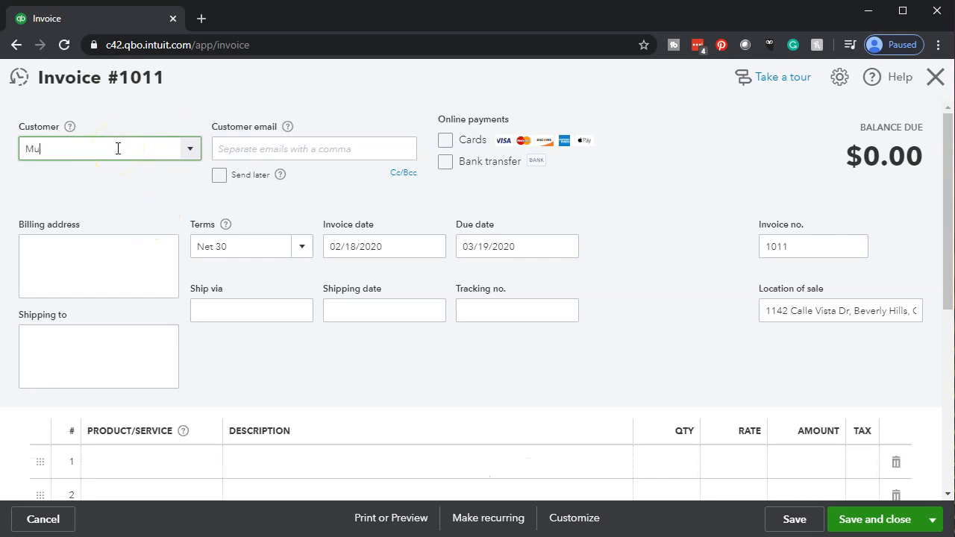
pyautogui.write('sic Stuff Store')
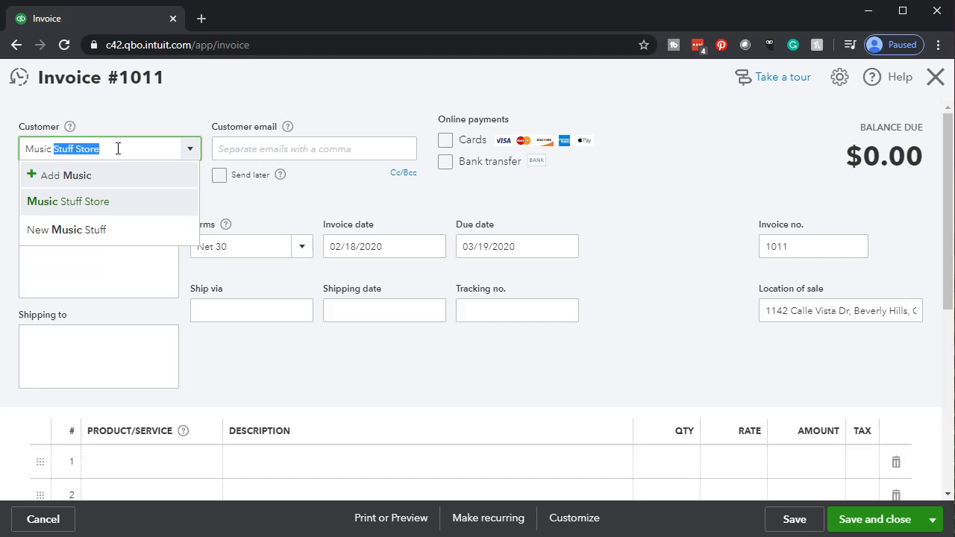
pyautogui.press('Tab')
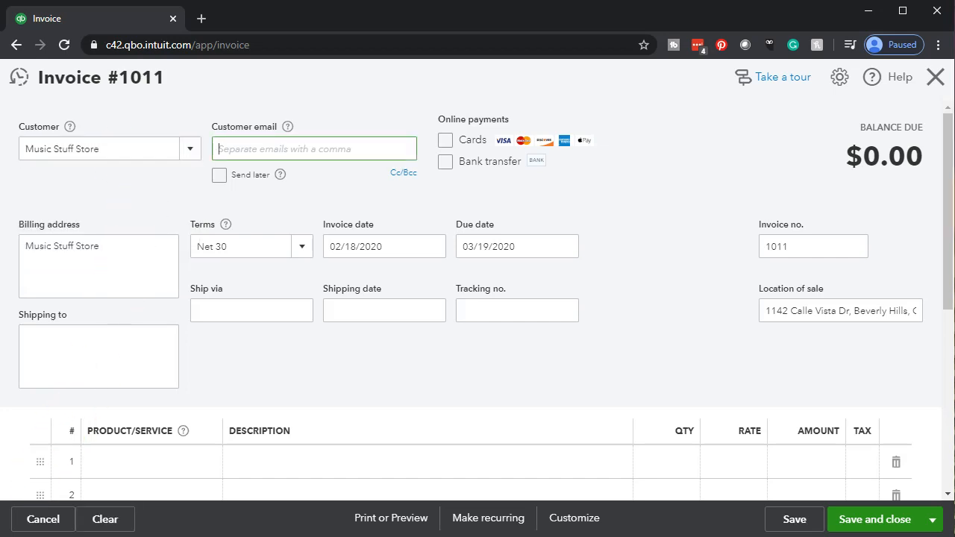
pyautogui.click(372, 245)
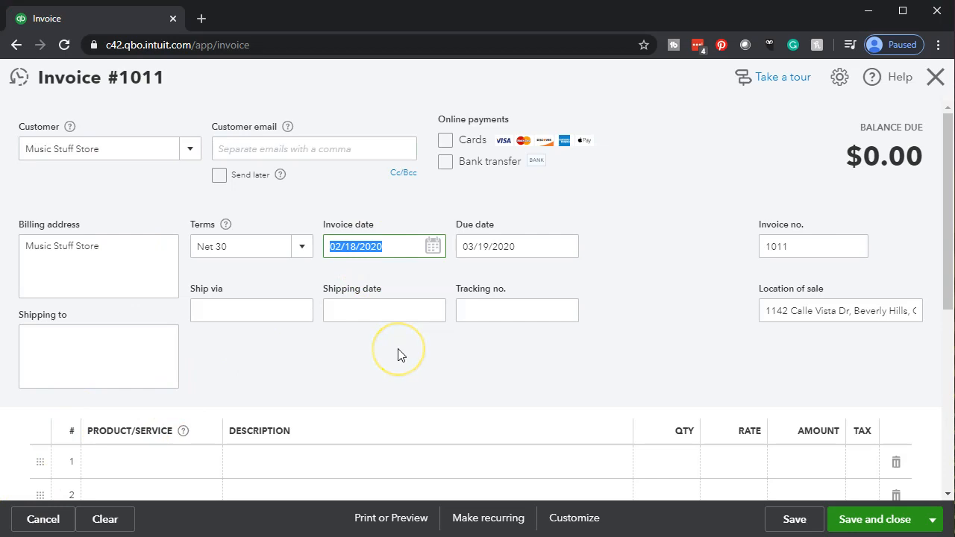
pyautogui.press('+')
pyautogui.press('Tab')
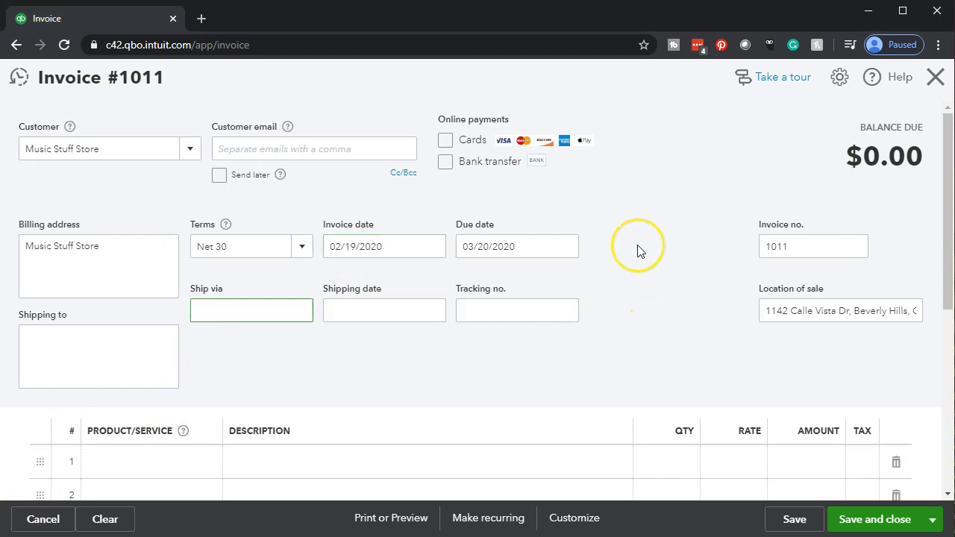
# Add the Epiphone Standard Pro product to the first line of the invoice.
pyautogui.scroll(-2, 638, 251)
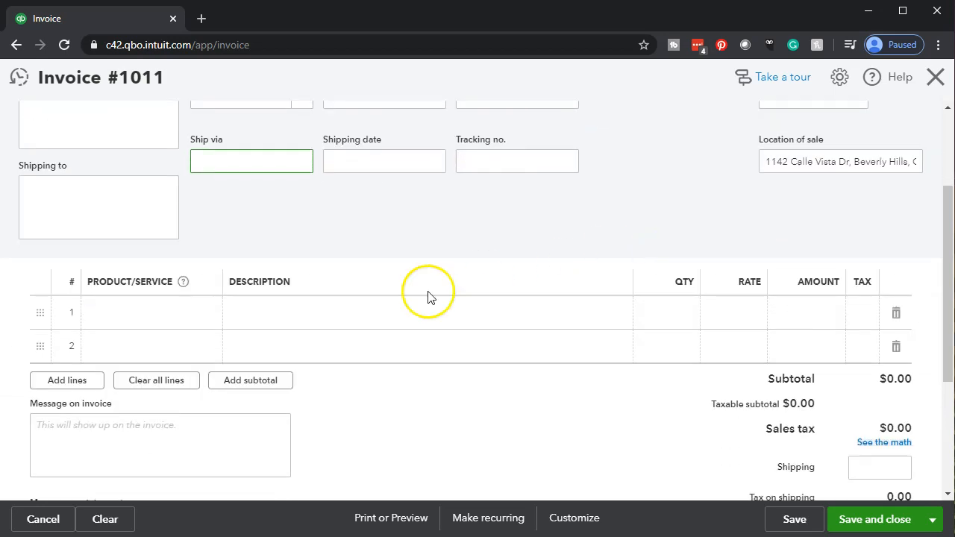
pyautogui.click(151, 319)
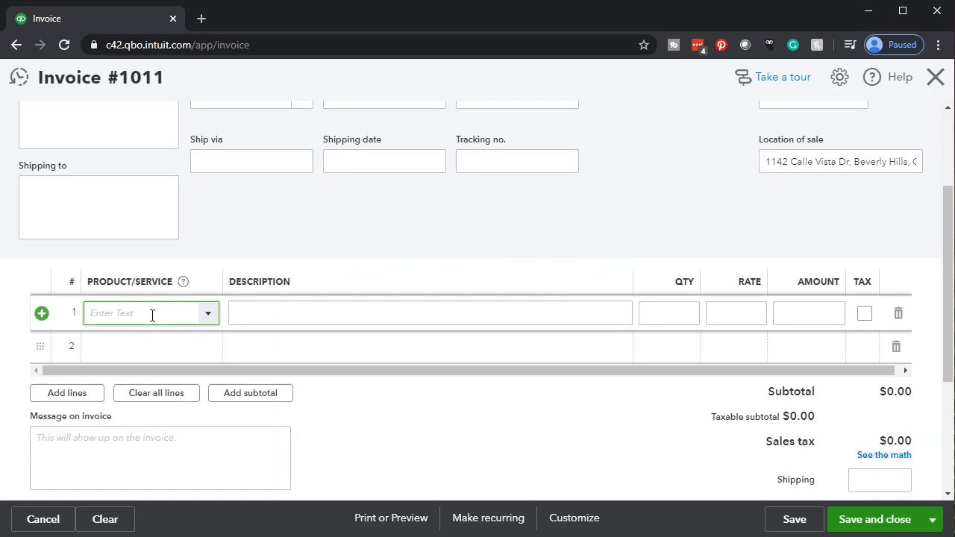
pyautogui.write('Epiphone Les Paul')
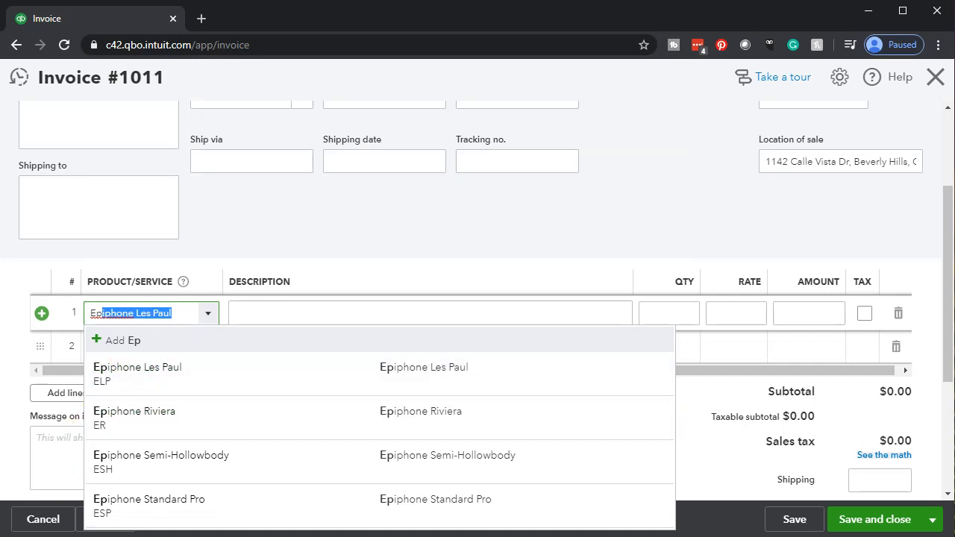
pyautogui.click(182, 500)
pyautogui.click(208, 319)
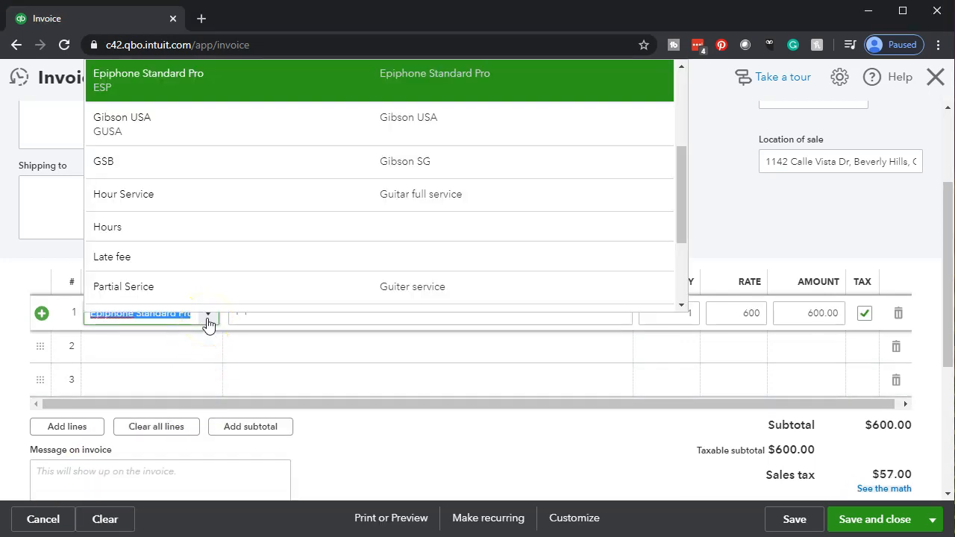
pyautogui.click(208, 319)
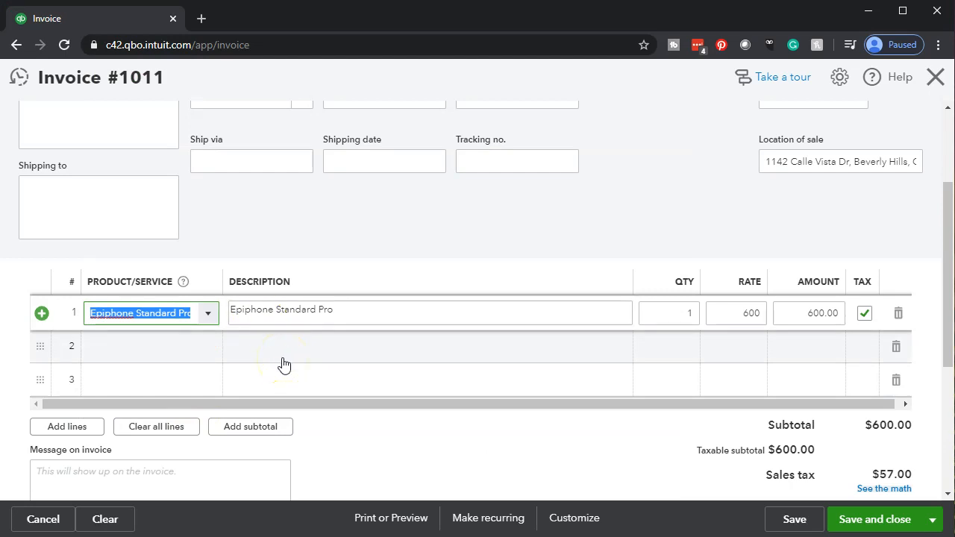
# Review the invoice's subtotal, sales tax, total and header details.
pyautogui.scroll(-2, 390, 418)
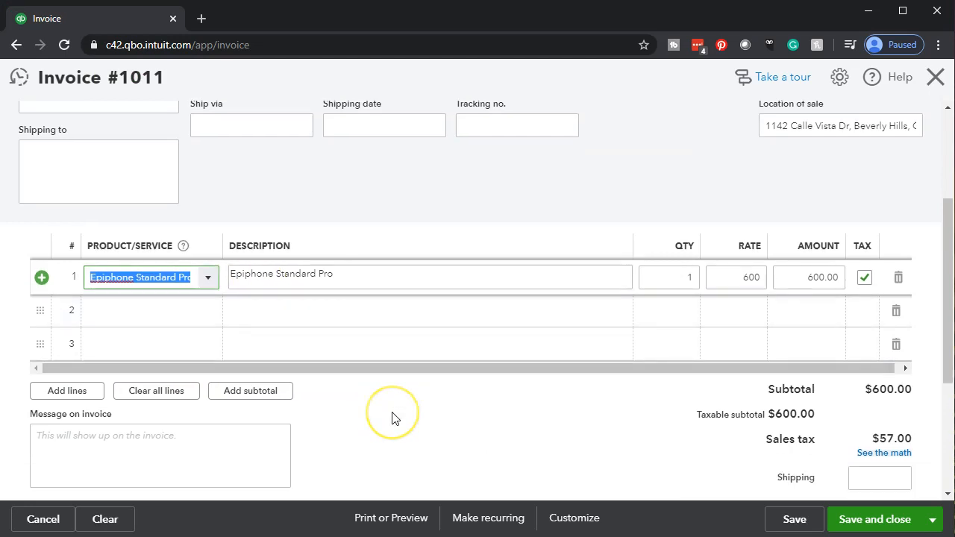
pyautogui.scroll(-1, 391, 417)
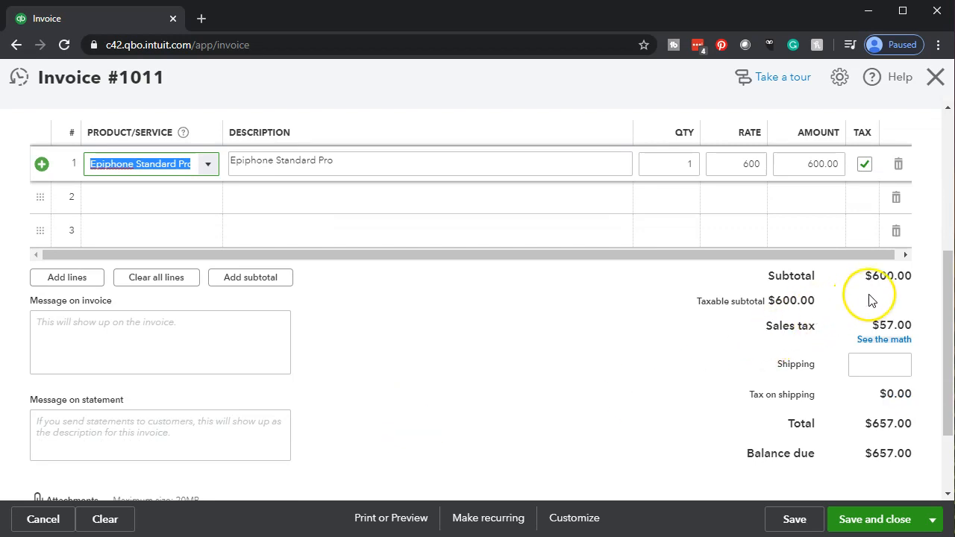
pyautogui.click(874, 344)
pyautogui.click(890, 425)
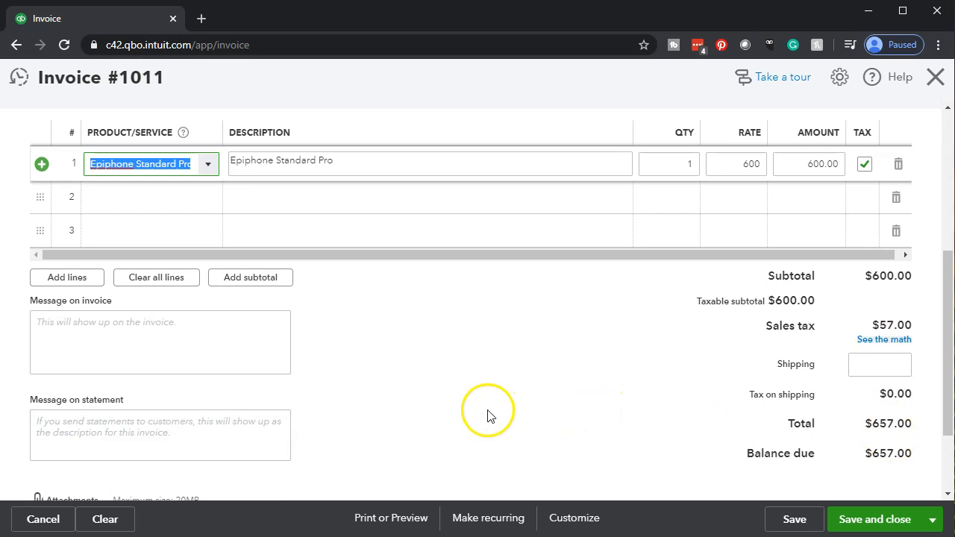
pyautogui.scroll(5, 483, 416)
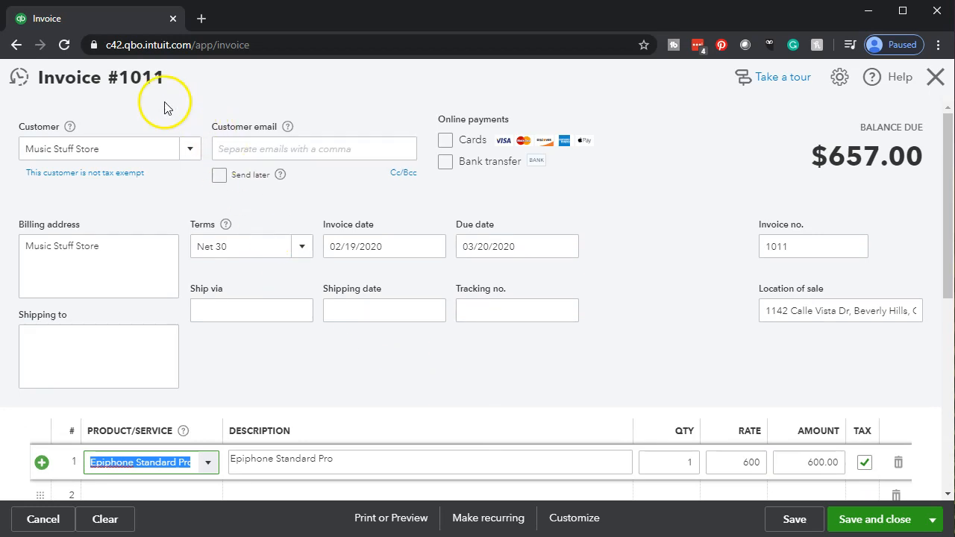
pyautogui.scroll(-1, 442, 220)
pyautogui.scroll(-3, 443, 221)
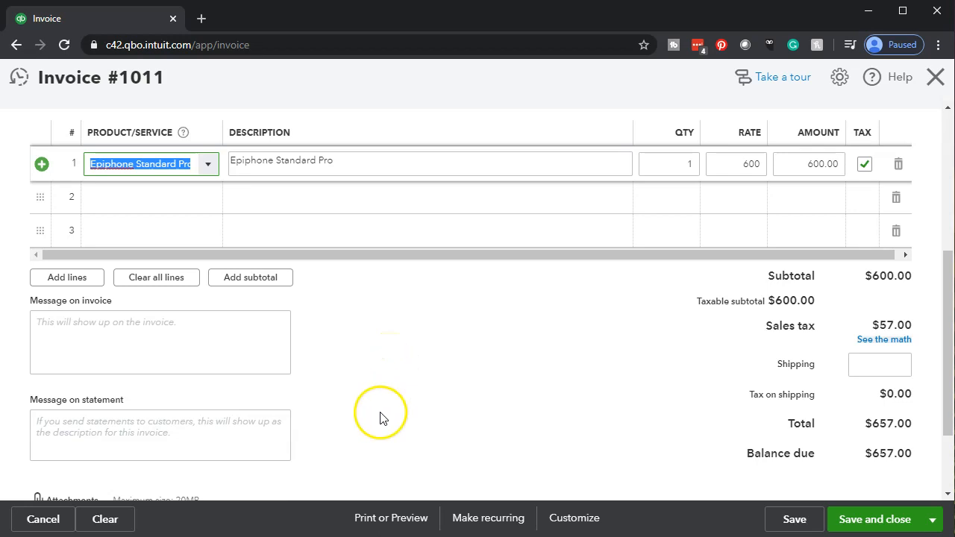
# Save the Music Stuff Store invoice and open a new blank invoice.
pyautogui.click(69, 536)
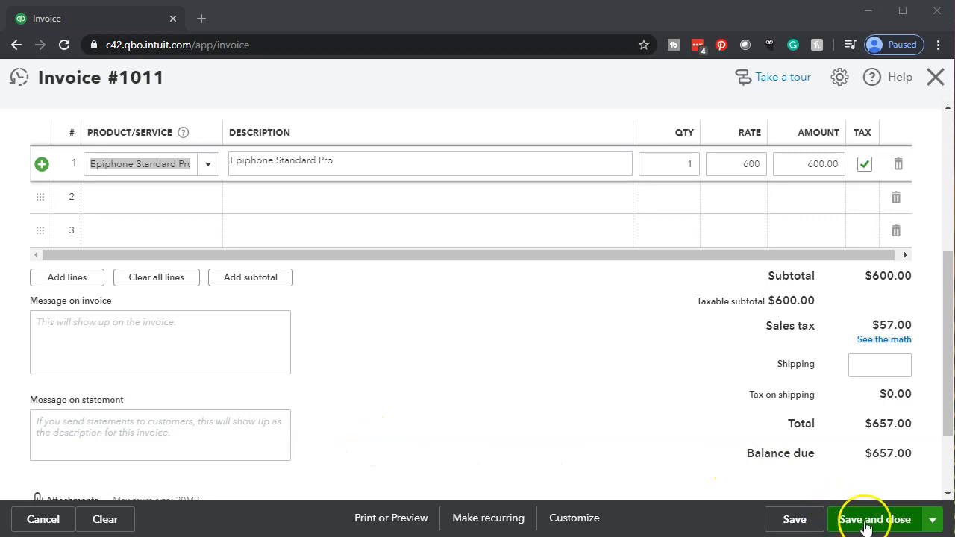
pyautogui.click(936, 522)
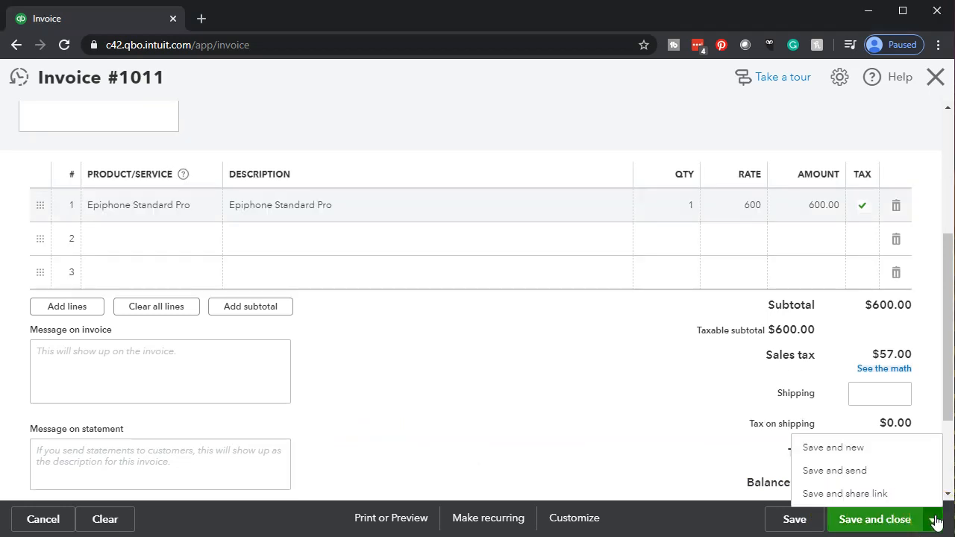
pyautogui.click(870, 455)
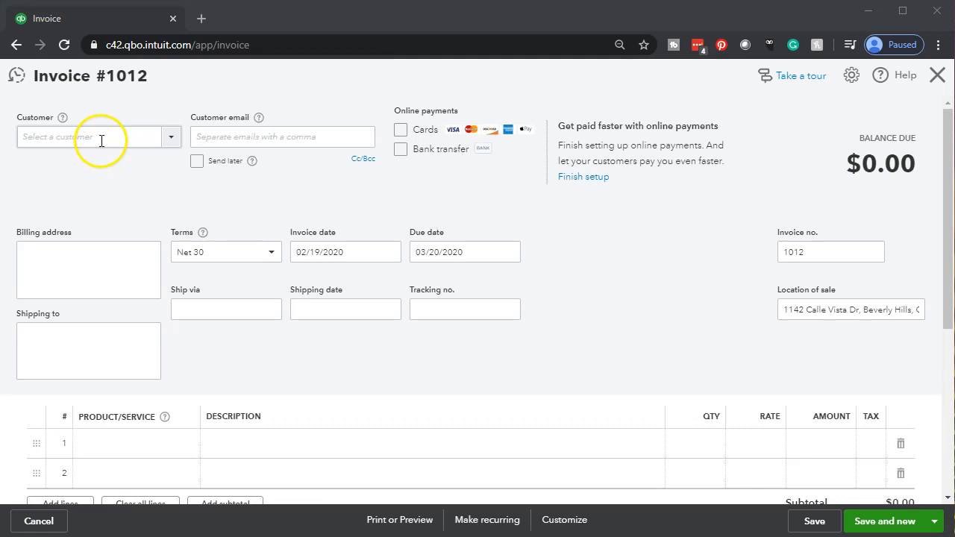
# Choose Smith Guitars as the new invoice's customer and set the invoice date to 02/20/2020.
pyautogui.click(171, 139)
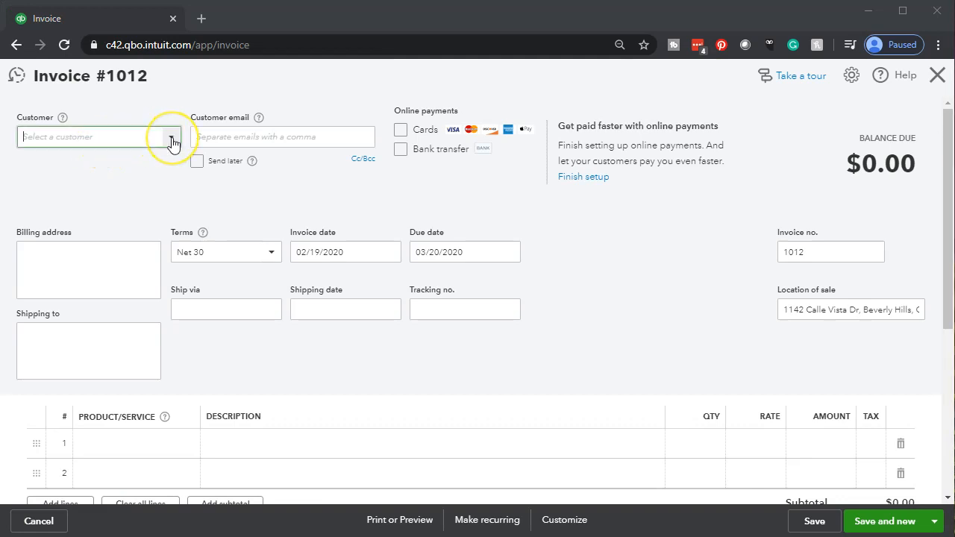
pyautogui.write('Smith Guitars')
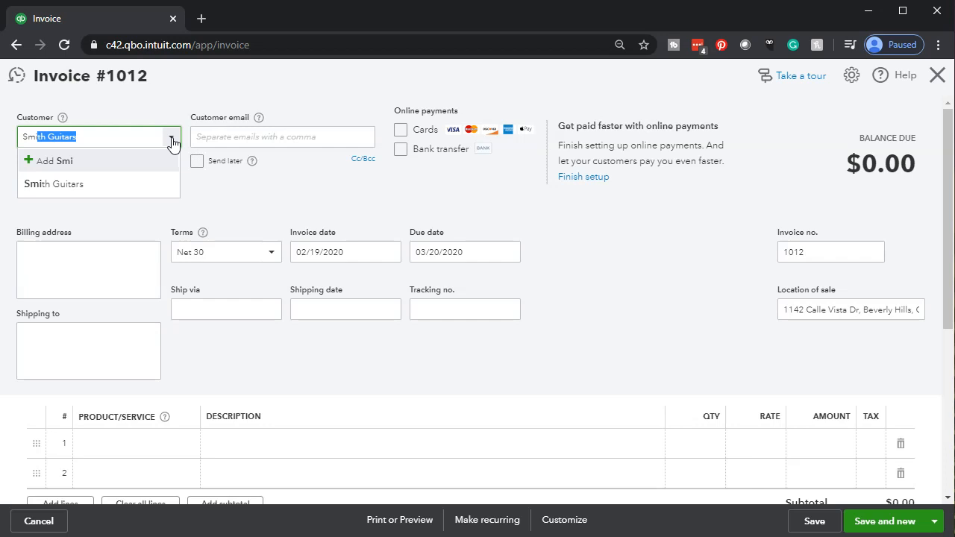
pyautogui.click(98, 186)
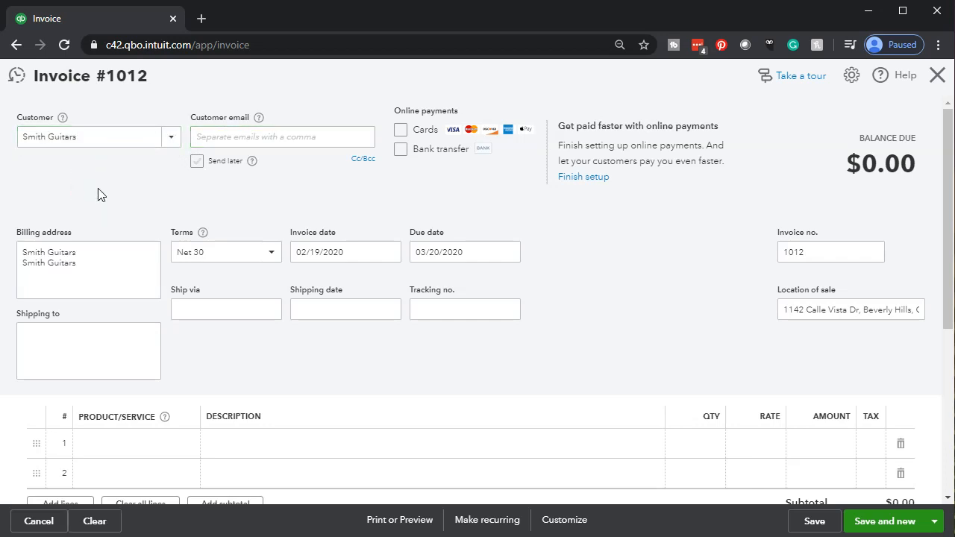
pyautogui.click(82, 311)
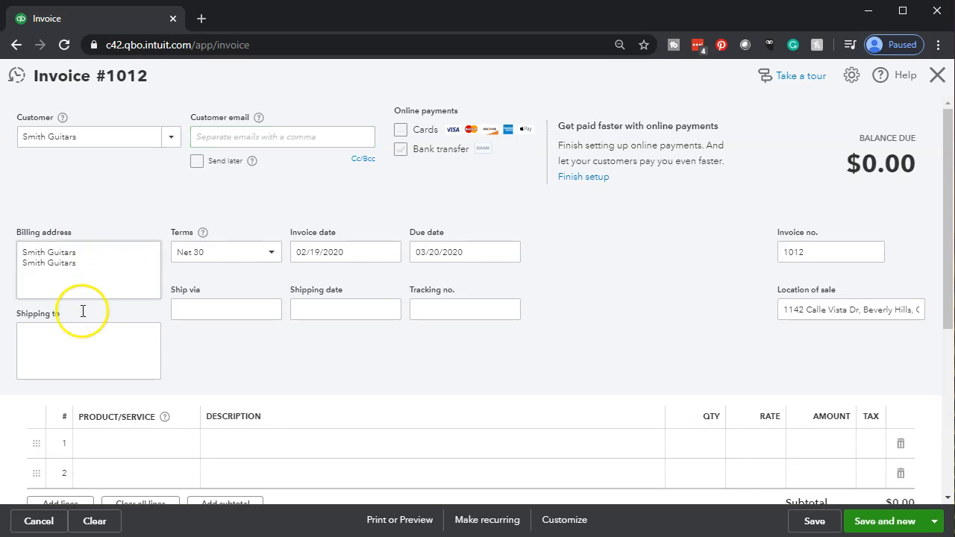
pyautogui.click(352, 252)
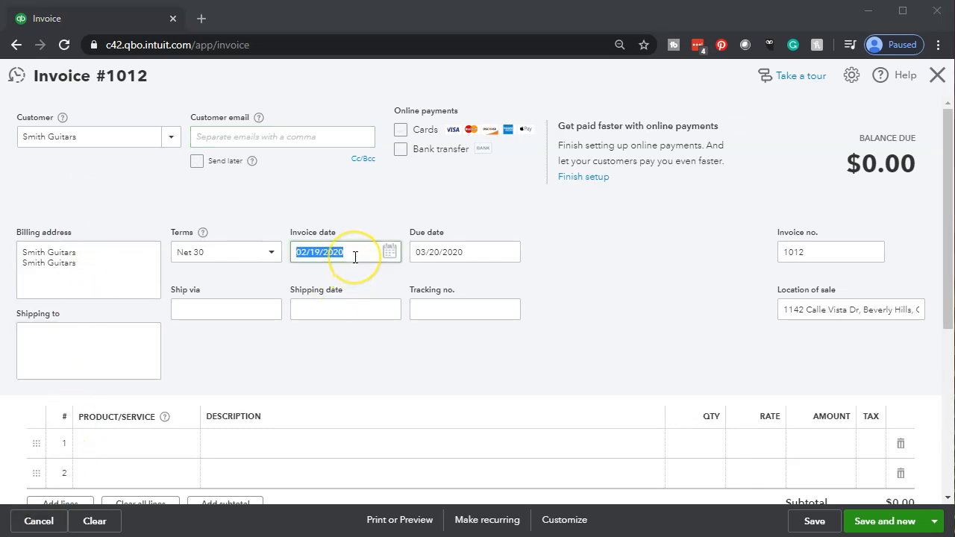
pyautogui.write('+')
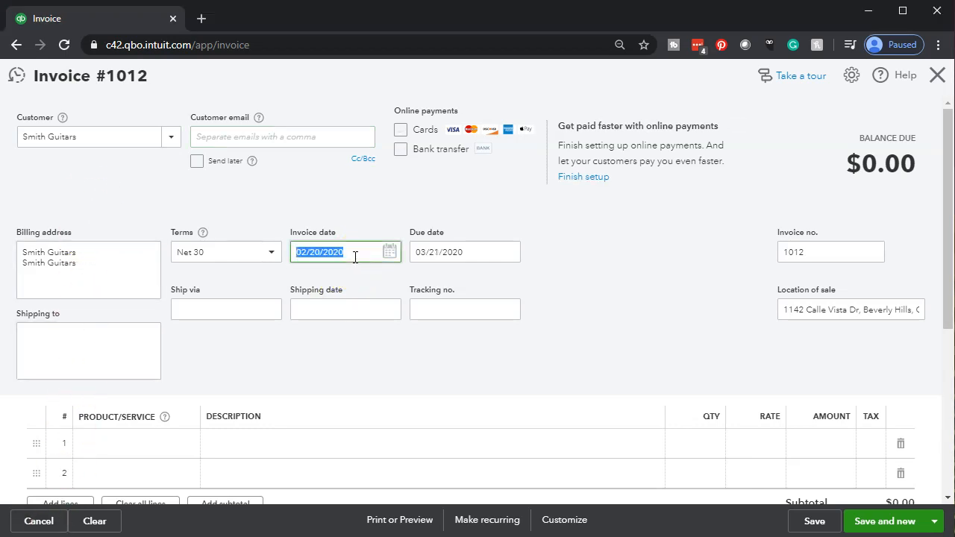
pyautogui.press('Tab')
pyautogui.press('Tab')
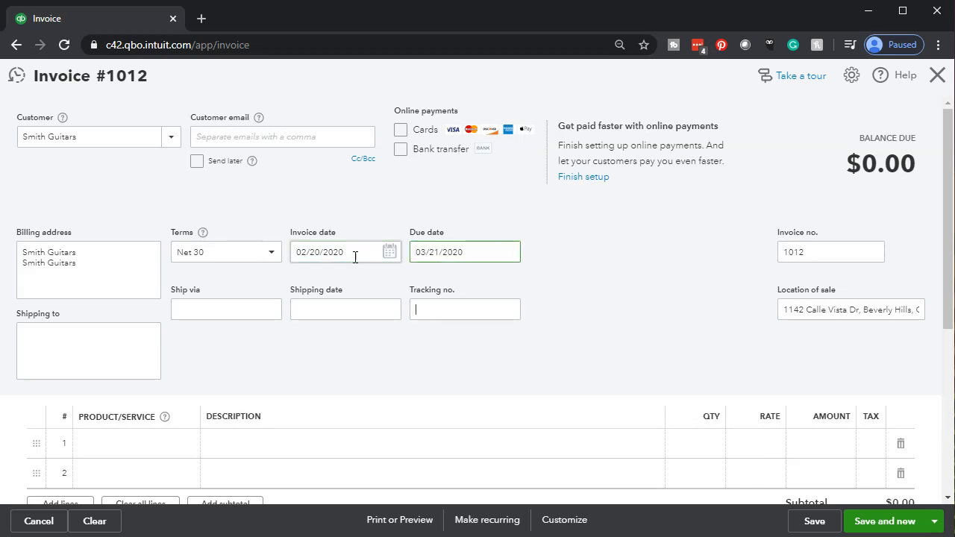
# Add the Epiphone Semi-Hollowbody product to the first line of the Smith Guitars invoice.
pyautogui.scroll(-1, 256, 341)
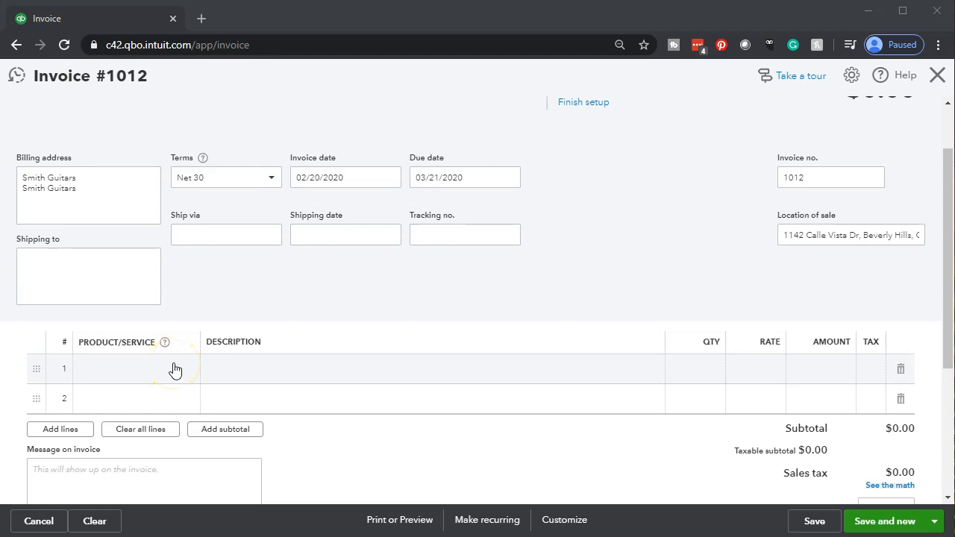
pyautogui.scroll(-1, 174, 367)
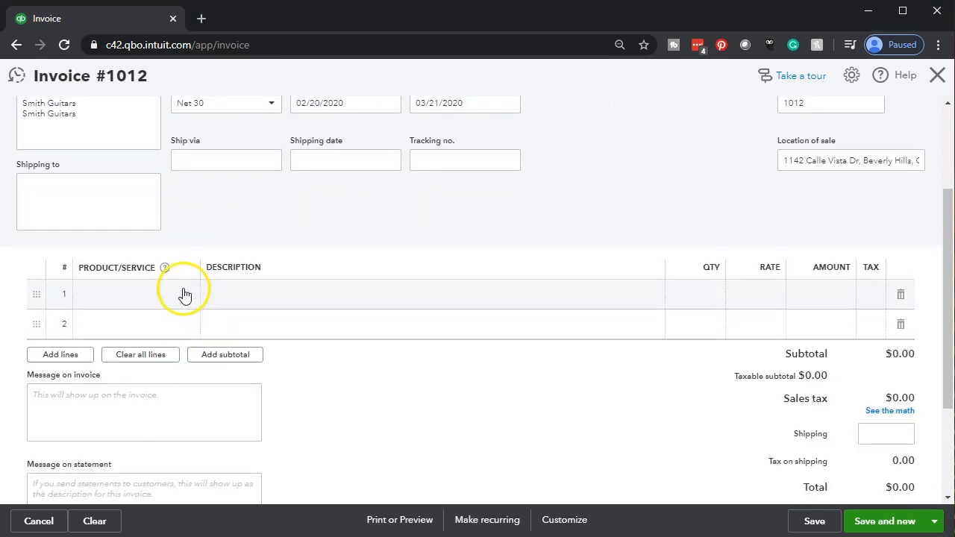
pyautogui.click(187, 296)
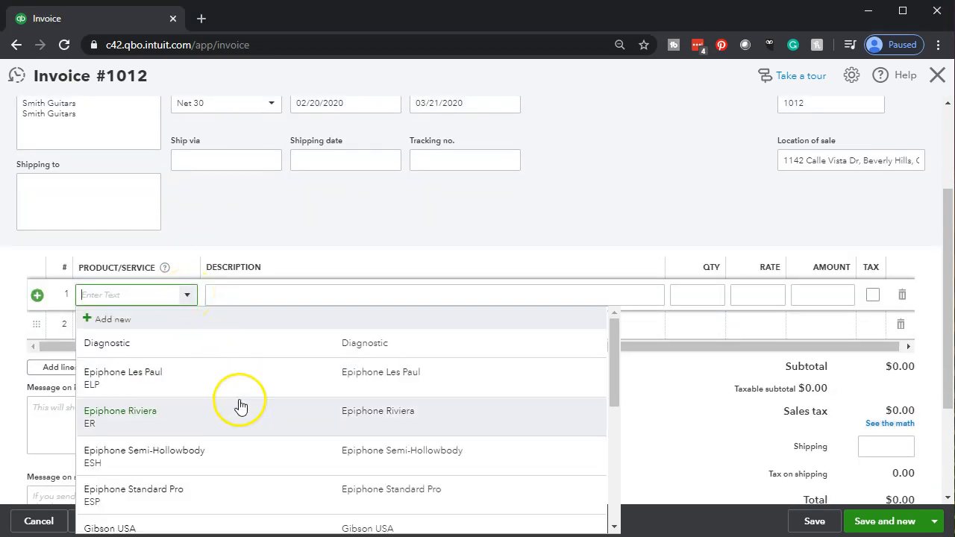
pyautogui.scroll(-1, 241, 406)
pyautogui.click(236, 395)
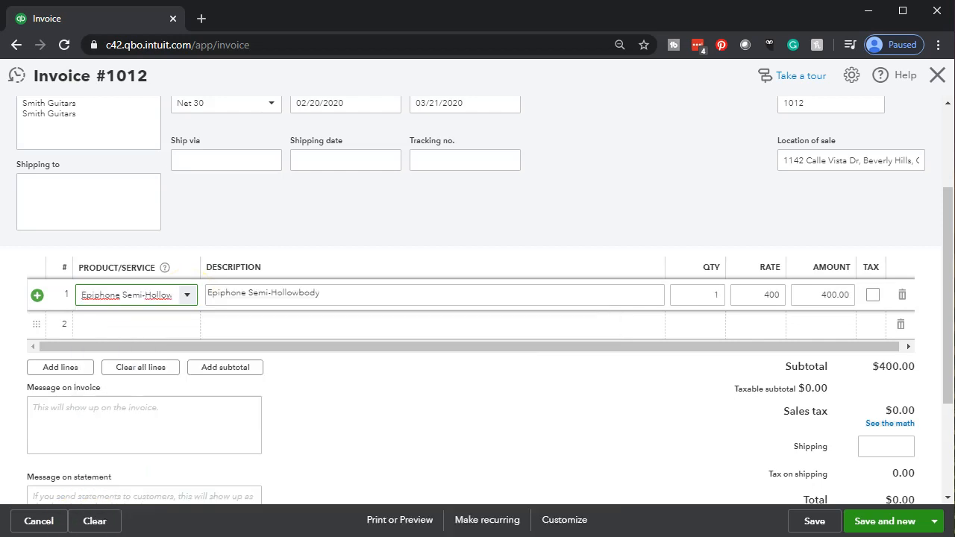
pyautogui.click(271, 326)
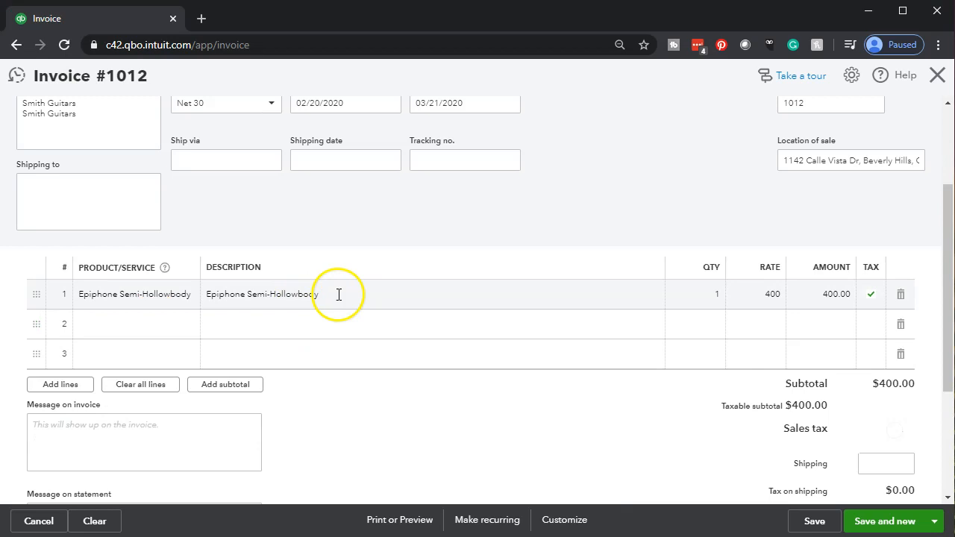
pyautogui.click(336, 294)
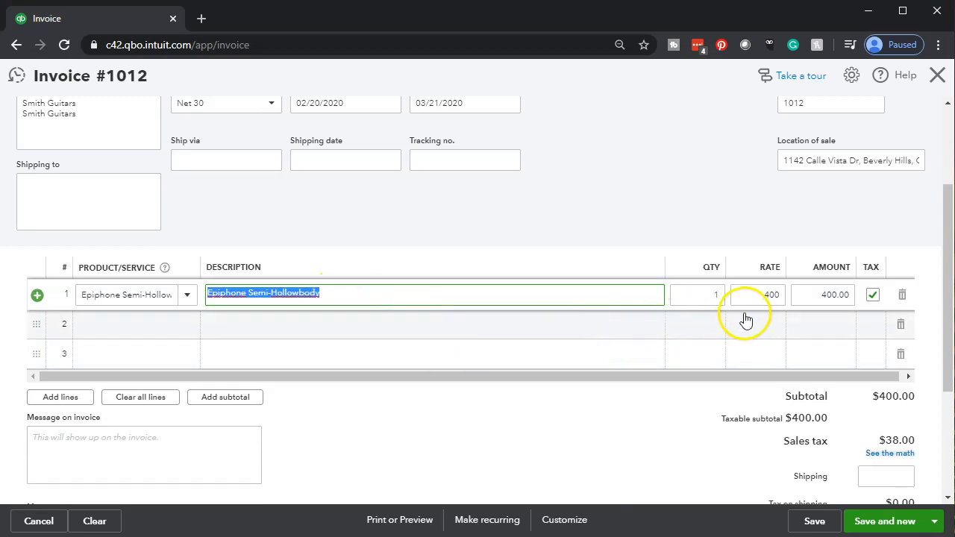
# Review the Smith Guitars invoice's header details, subtotal, sales tax, total and balance due.
pyautogui.scroll(-1, 706, 437)
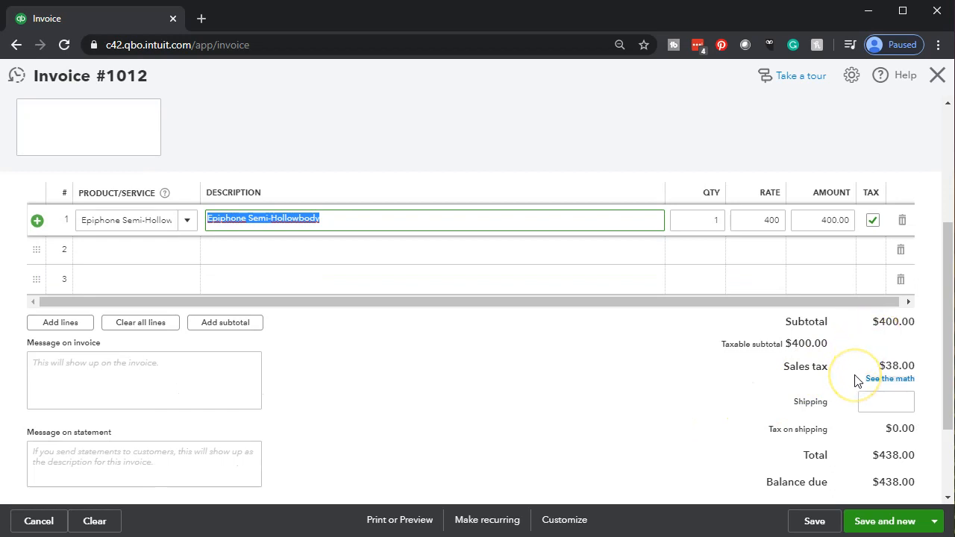
pyautogui.click(855, 382)
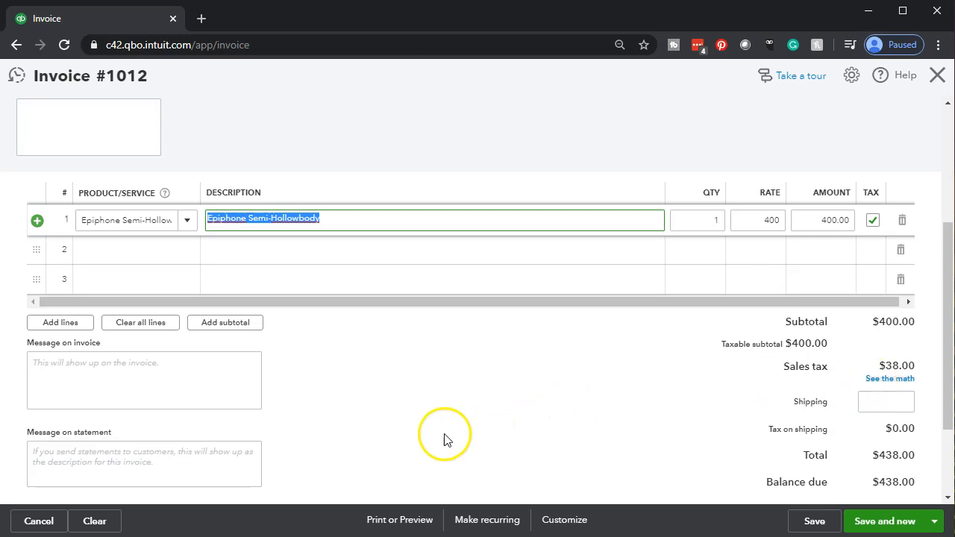
pyautogui.scroll(1, 391, 443)
pyautogui.scroll(3, 391, 443)
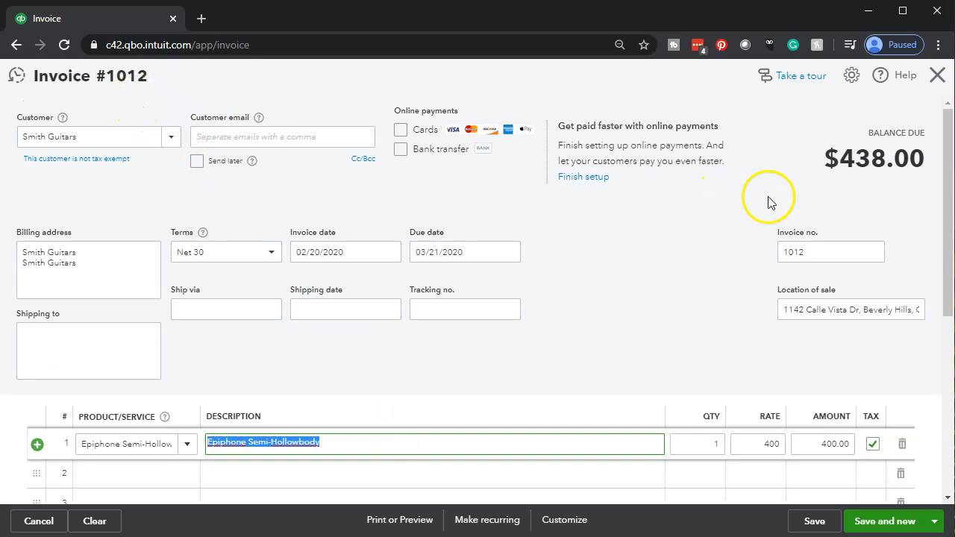
pyautogui.scroll(-5, 673, 284)
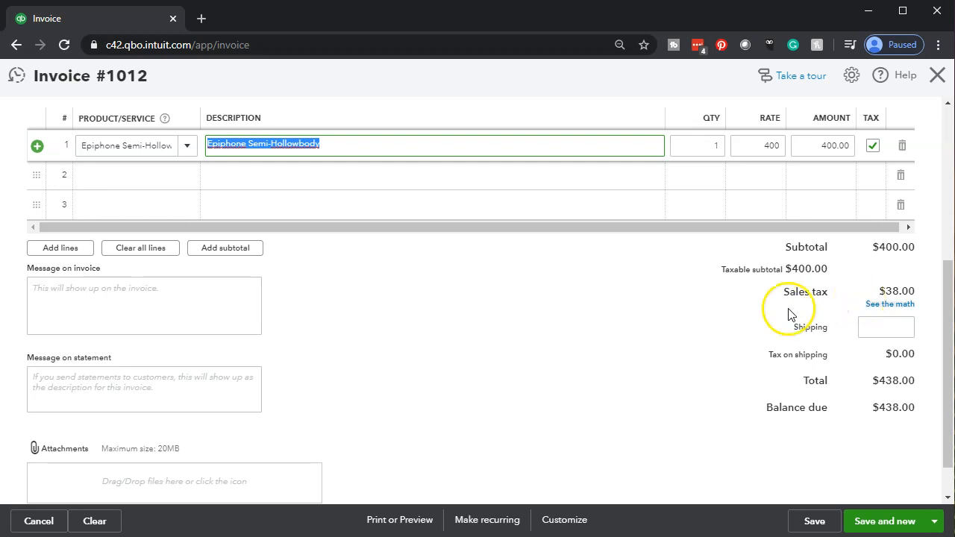
pyautogui.scroll(1, 721, 334)
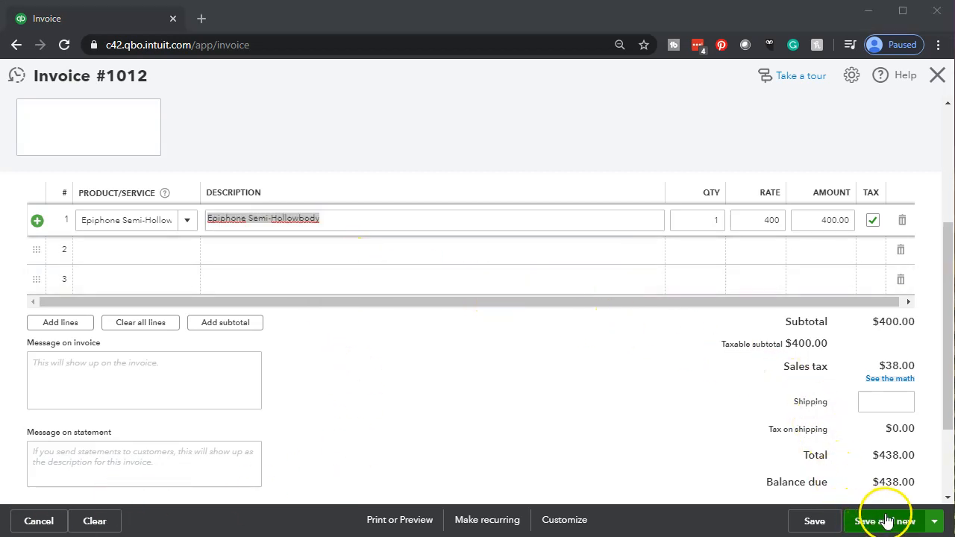
# Save the Smith Guitars invoice with the save-and-close option and leave the blank invoice form.
pyautogui.click(938, 522)
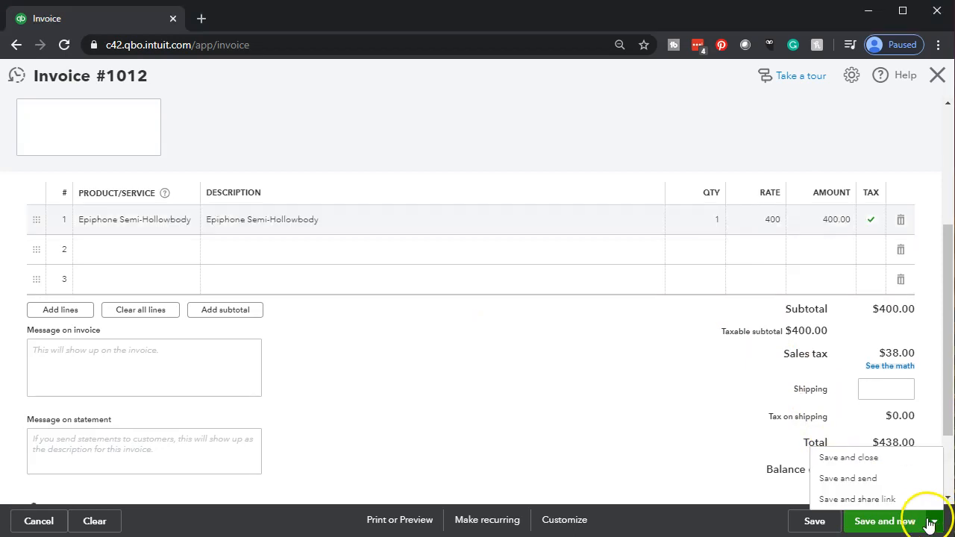
pyautogui.click(848, 459)
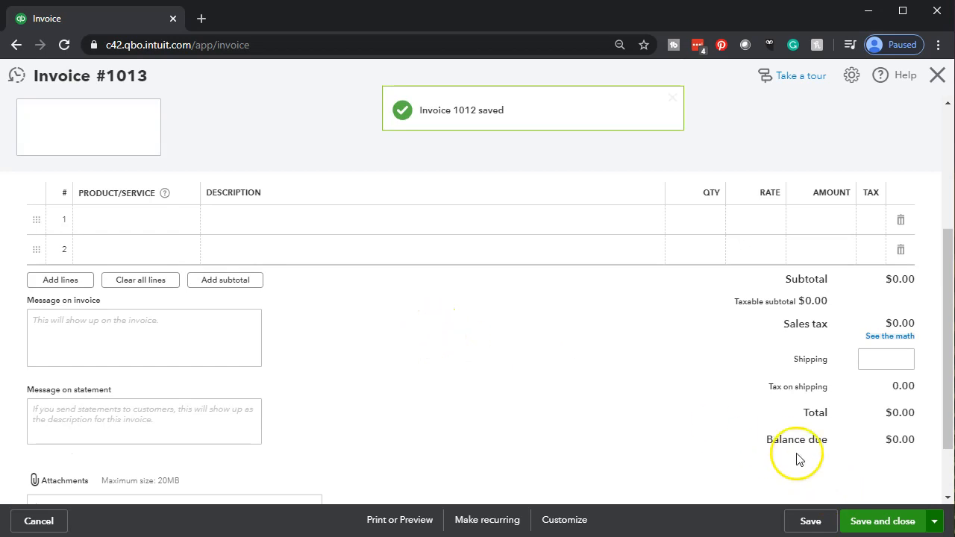
pyautogui.click(938, 76)
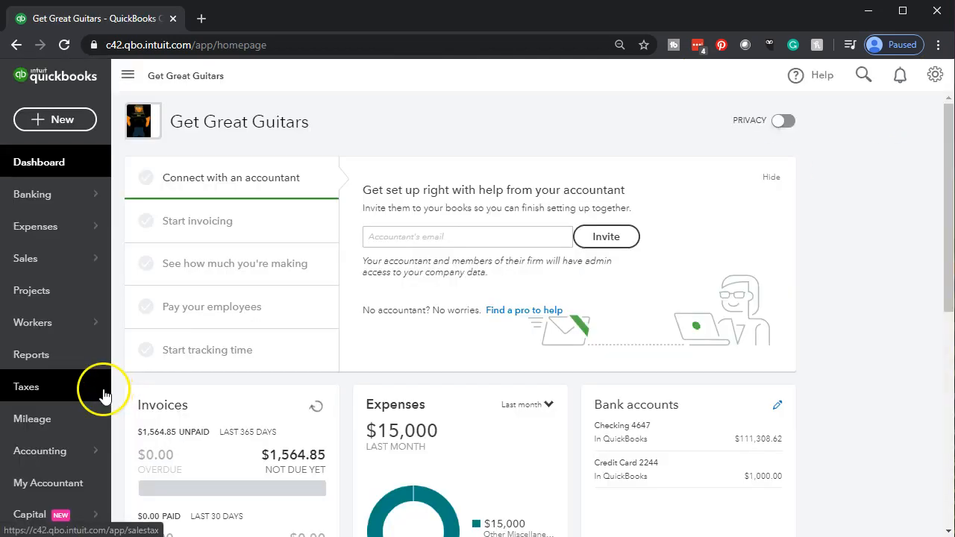
# Find the standard Trial Balance report among the company's reports and open it.
pyautogui.click(33, 356)
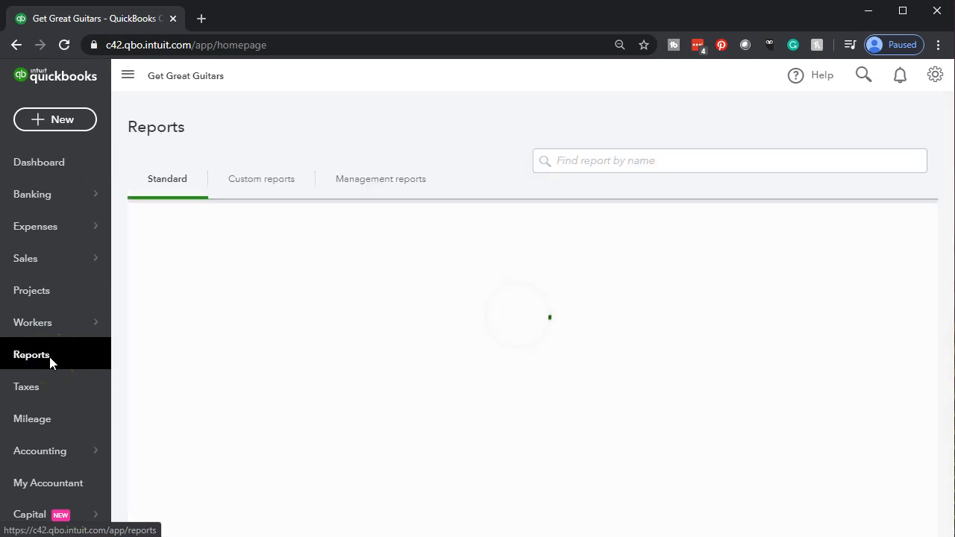
pyautogui.click(588, 252)
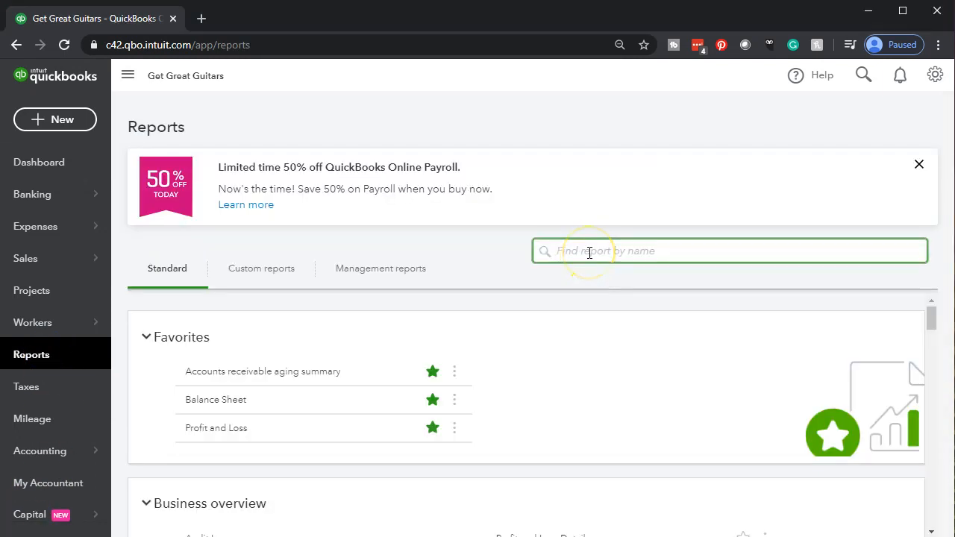
pyautogui.write('tri')
pyautogui.press('Down')
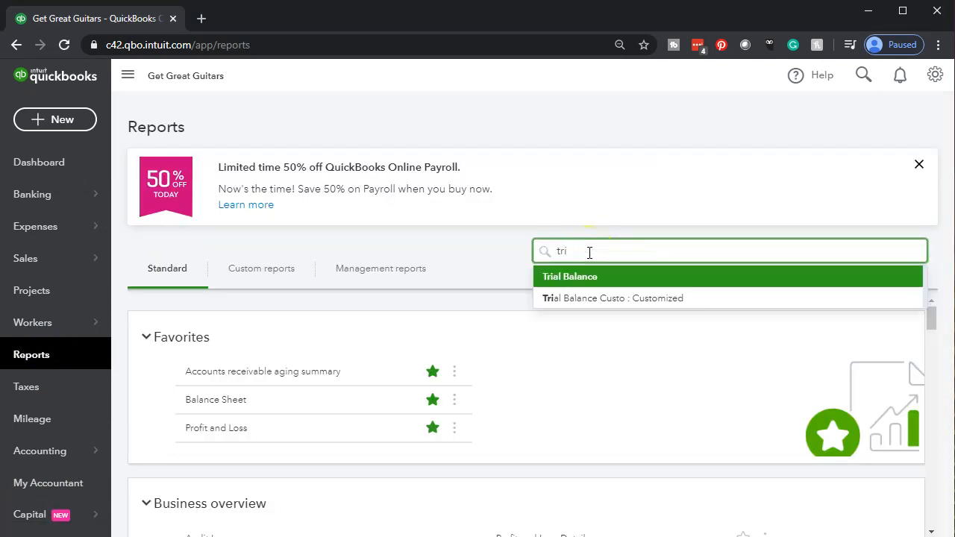
pyautogui.click(568, 283)
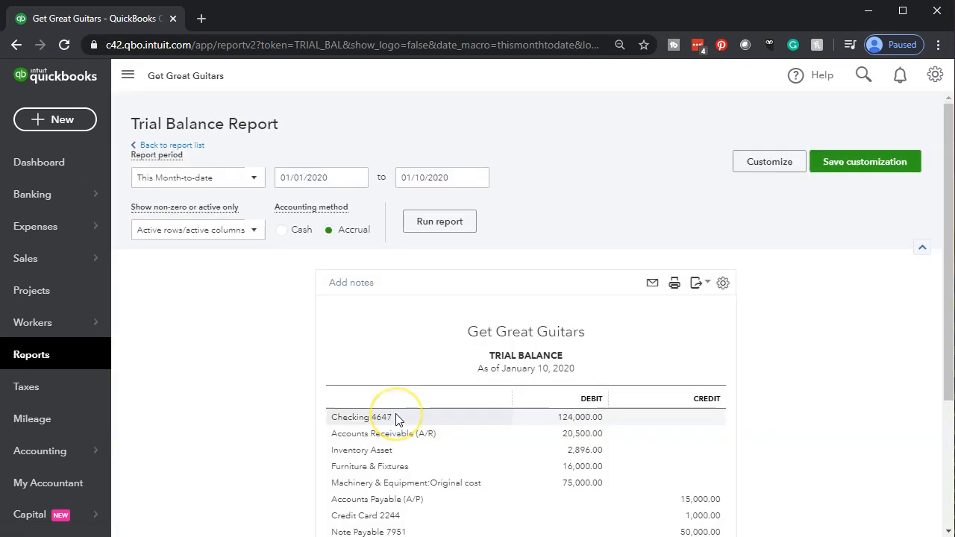
# Set the Trial Balance period from 01/01/2020 to 12/31/2020 and run the report.
pyautogui.click(282, 177)
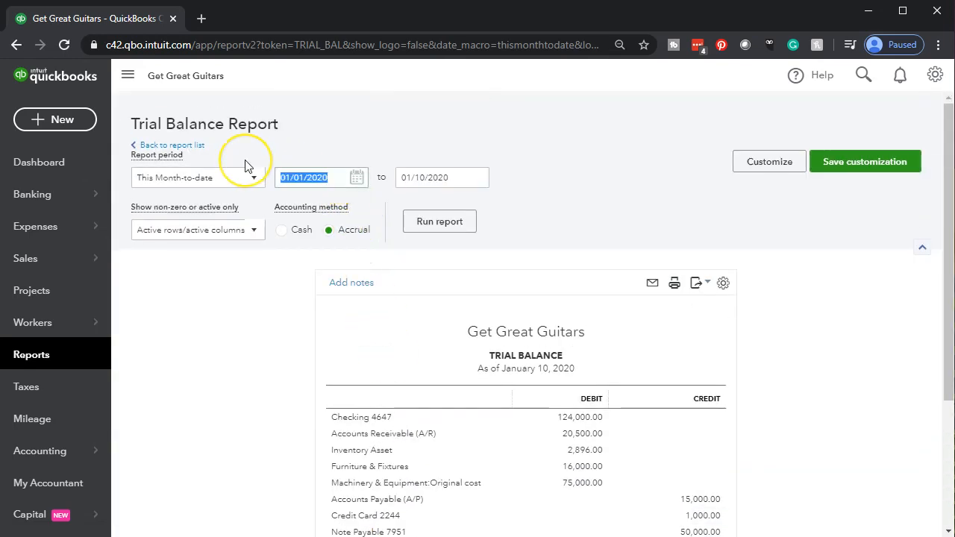
pyautogui.write('01/01/20')
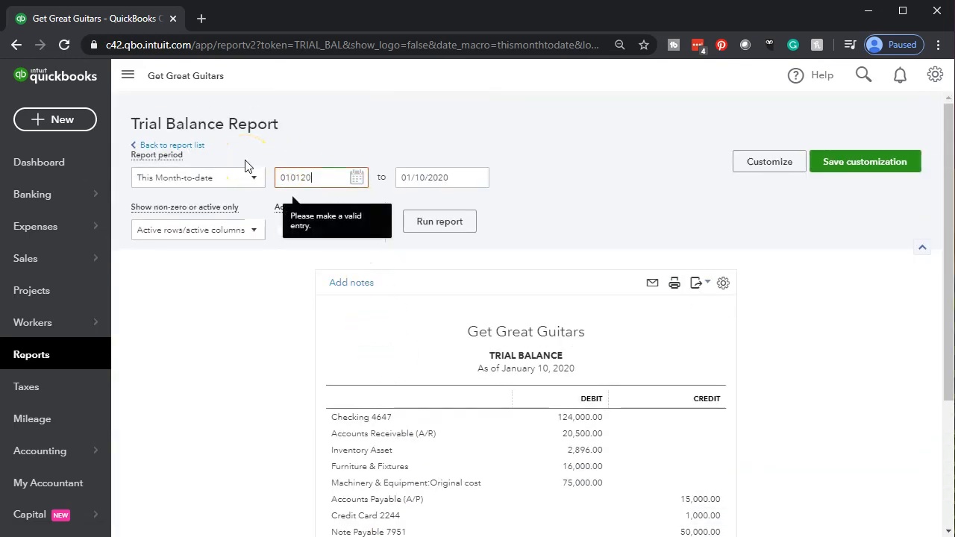
pyautogui.press('Tab')
pyautogui.write('12/31/20')
pyautogui.press('Tab')
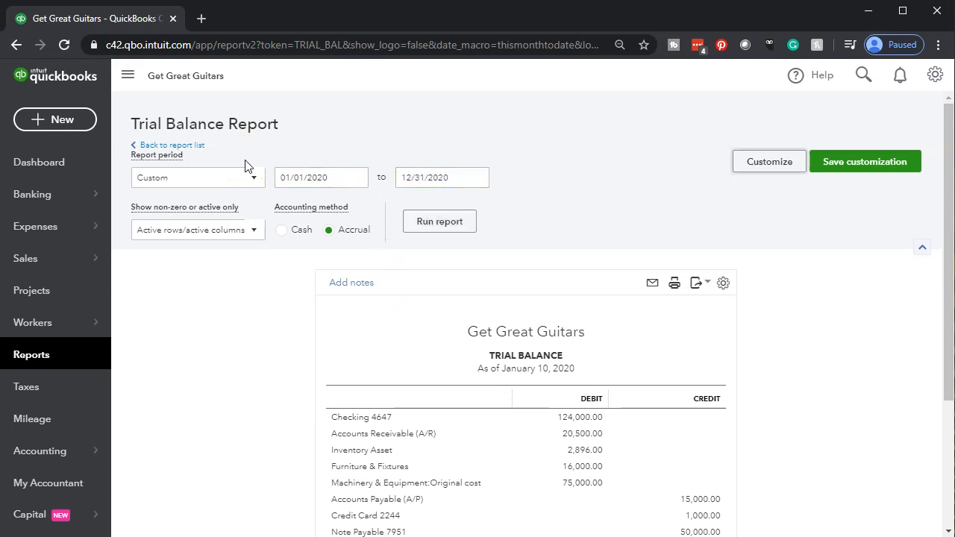
pyautogui.click(438, 222)
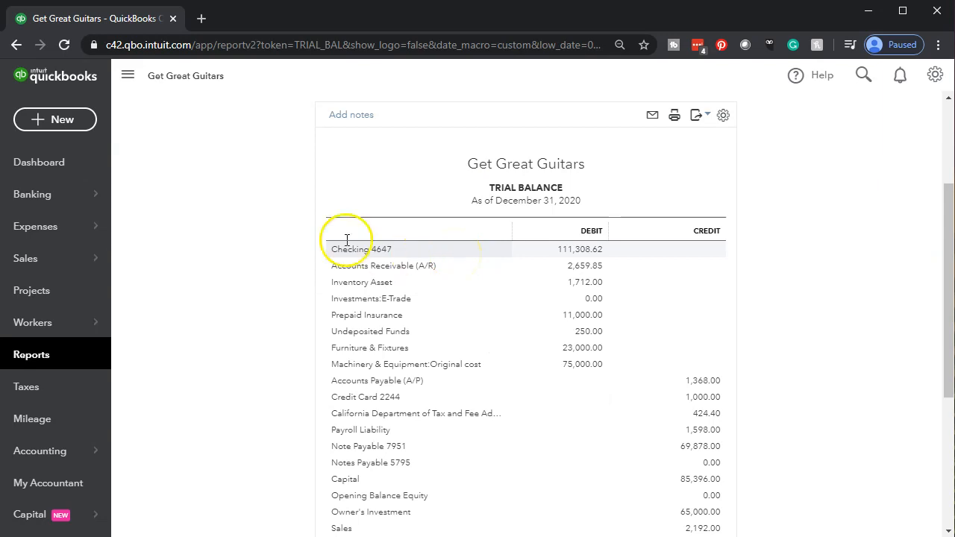
# Hide the navigation sidebar and enlarge the page beyond 110% to make the trial balance easier to read.
pyautogui.click(126, 79)
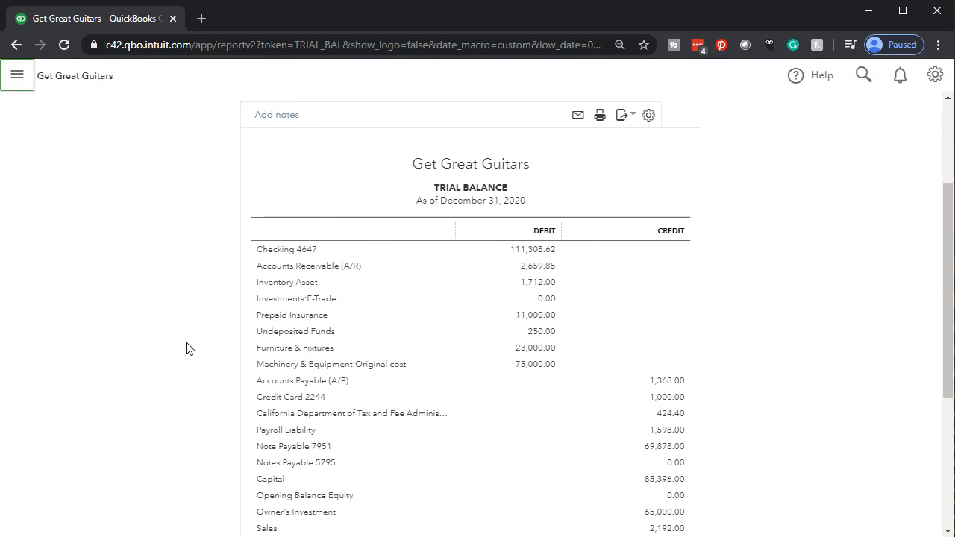
pyautogui.hotkey('ctrl', '+')
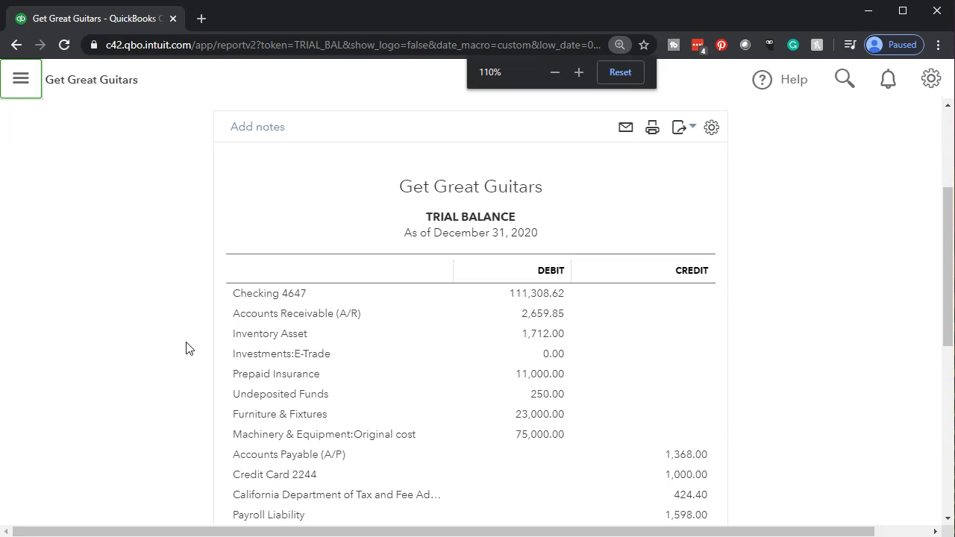
pyautogui.hotkey('ctrl', '+')
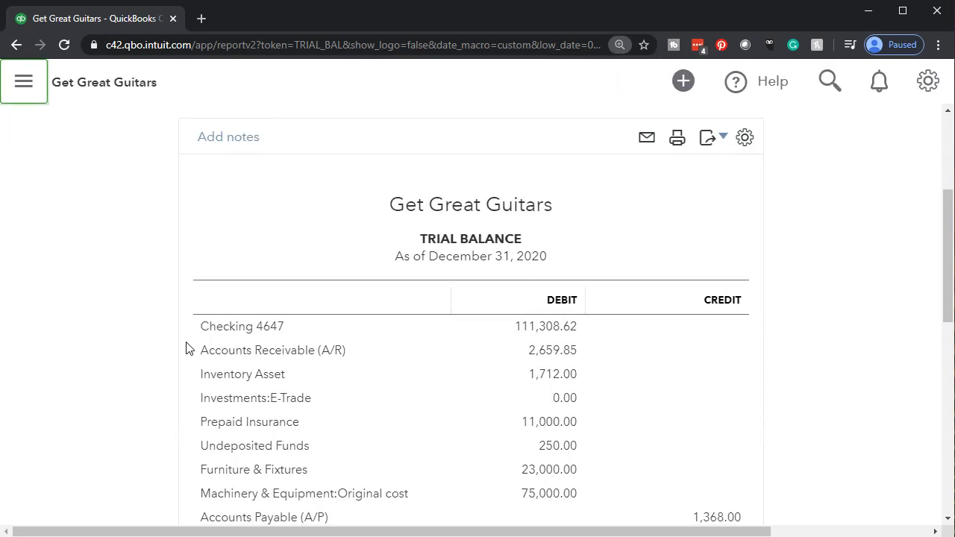
# Drill into the Accounts Receivable (A/R) balance to examine its latest invoice amounts, and return to the trial balance.
pyautogui.scroll(-1, 194, 346)
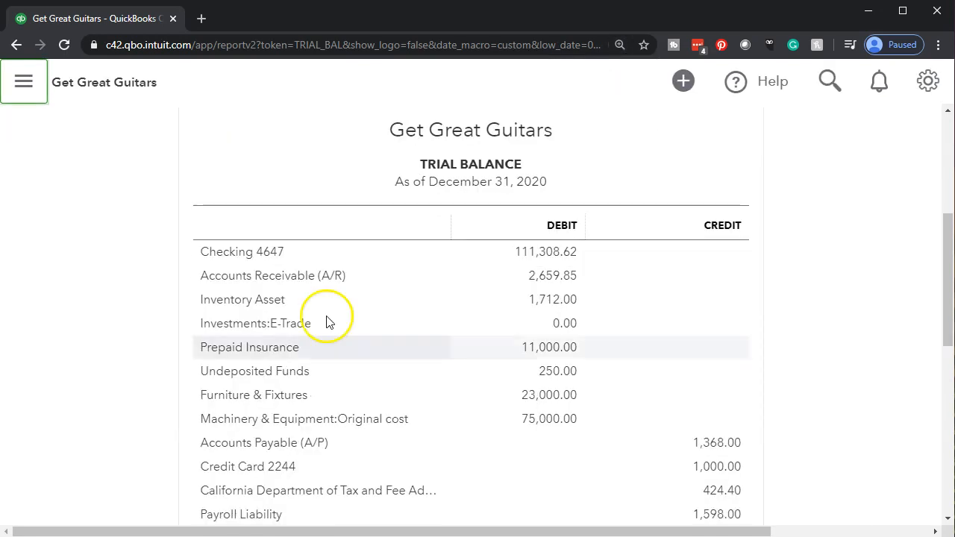
pyautogui.click(552, 276)
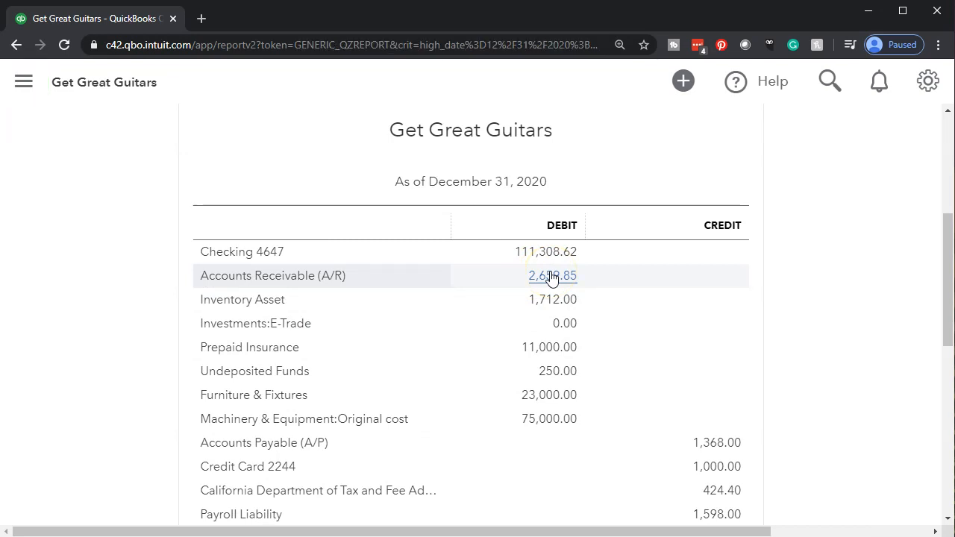
pyautogui.scroll(-4, 552, 276)
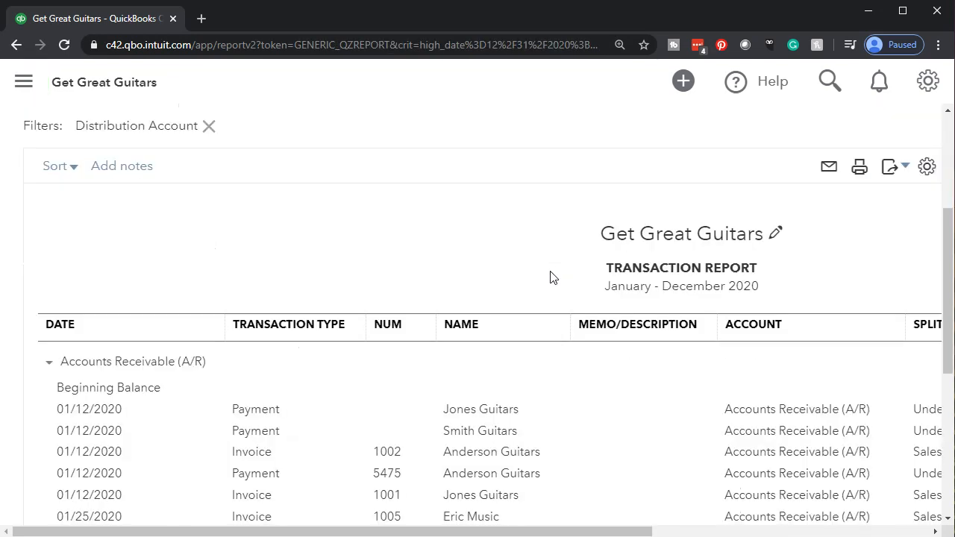
pyautogui.scroll(-3, 410, 362)
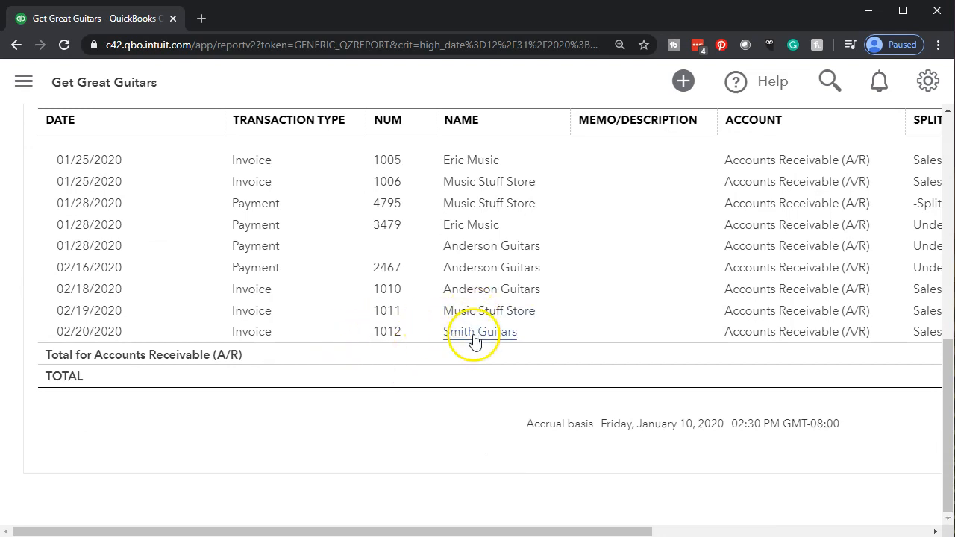
pyautogui.moveTo(571, 531); pyautogui.dragTo(813, 500)
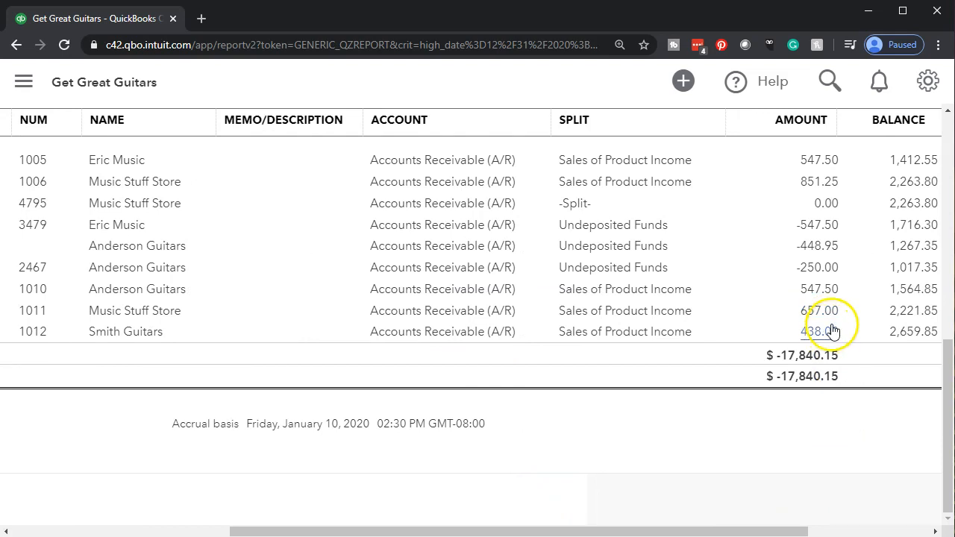
pyautogui.moveTo(757, 529); pyautogui.dragTo(216, 470)
pyautogui.scroll(10, 179, 440)
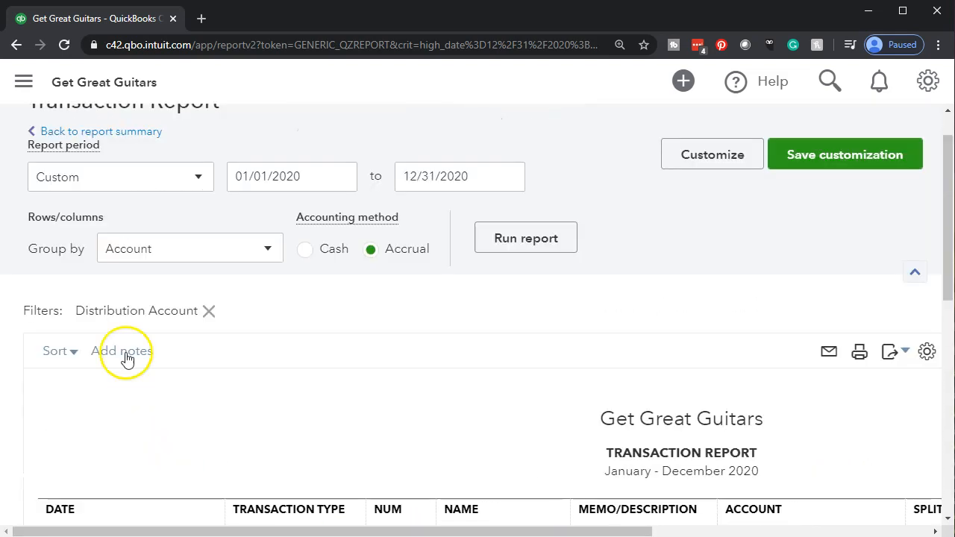
pyautogui.click(125, 182)
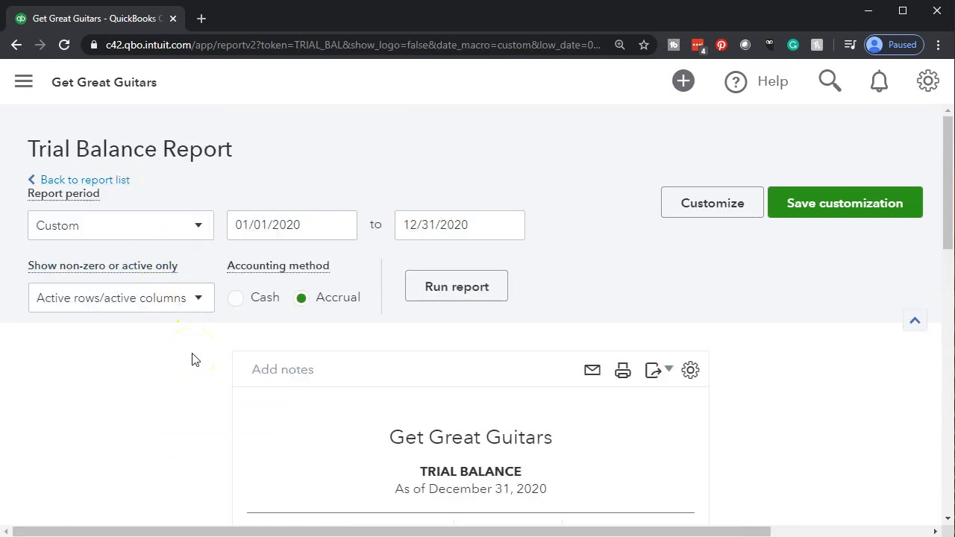
# Drill into the Sales of Product Income balance to examine its invoice lines and amounts, and return to the trial balance.
pyautogui.scroll(-8, 192, 360)
pyautogui.scroll(-2, 191, 360)
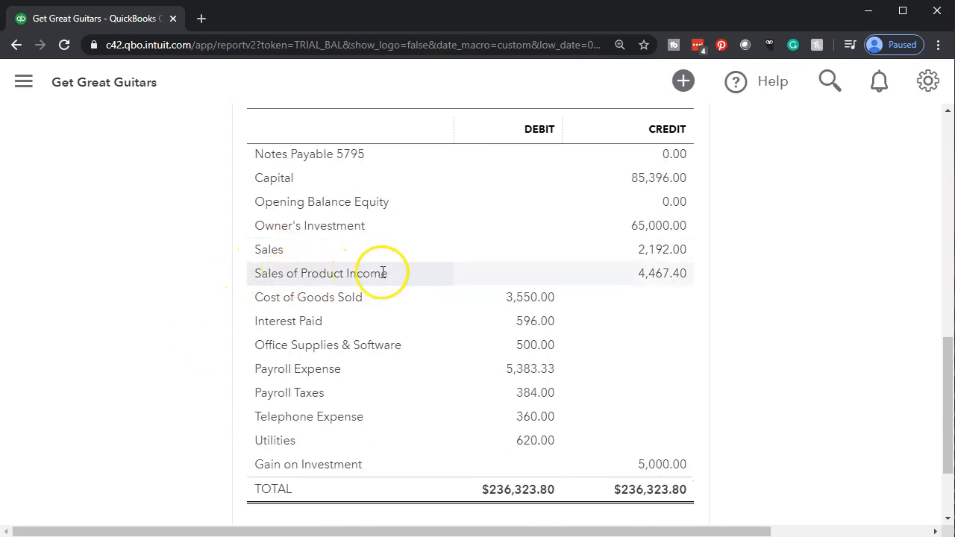
pyautogui.click(662, 274)
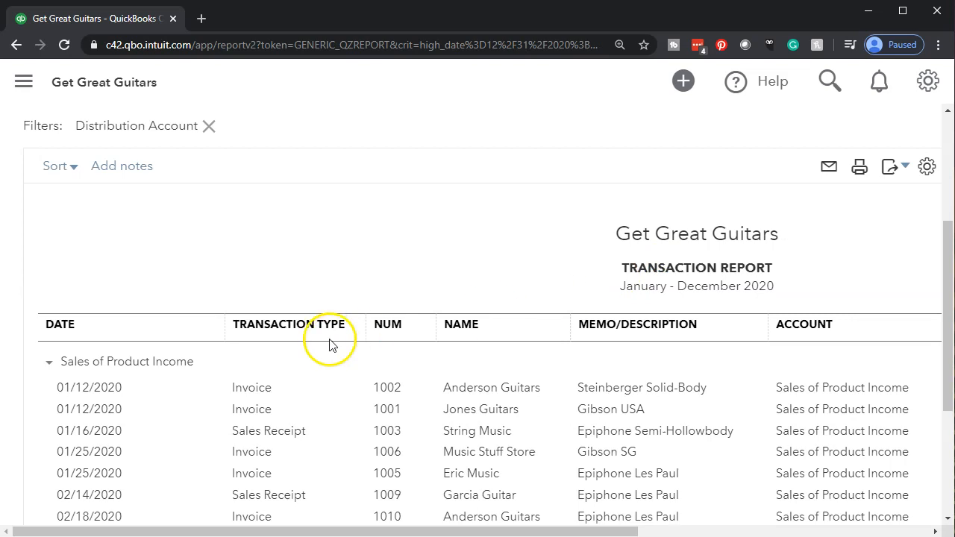
pyautogui.scroll(-1, 178, 389)
pyautogui.scroll(-2, 179, 403)
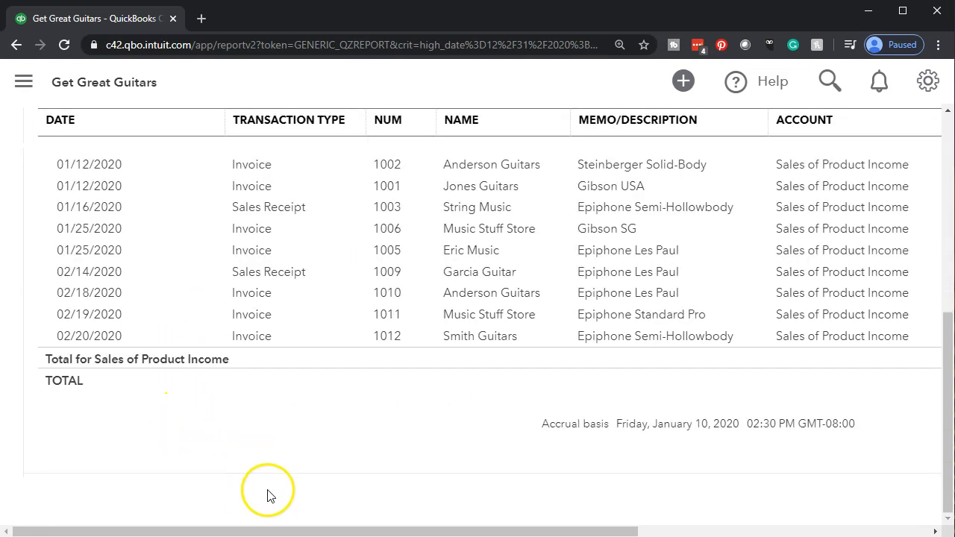
pyautogui.moveTo(384, 533); pyautogui.dragTo(651, 514)
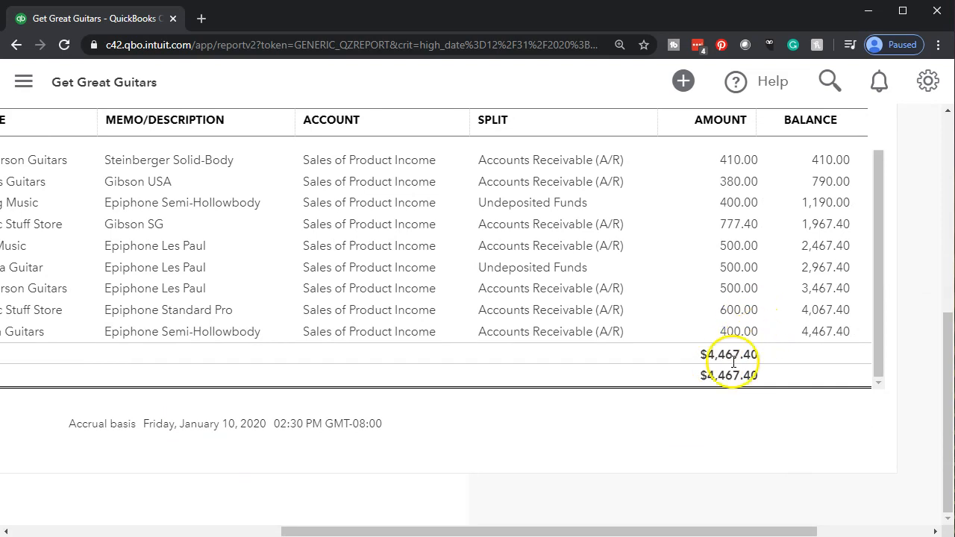
pyautogui.scroll(5, 106, 460)
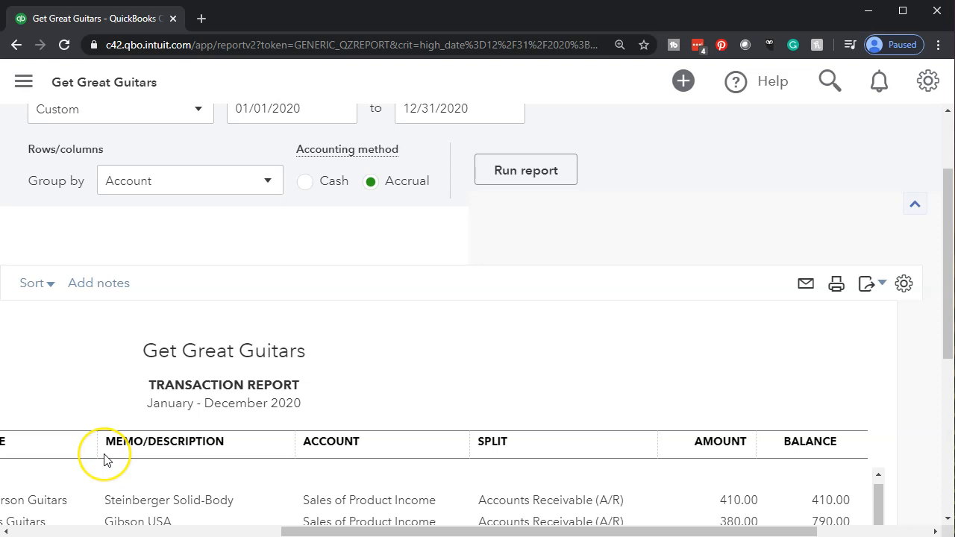
pyautogui.scroll(2, 107, 461)
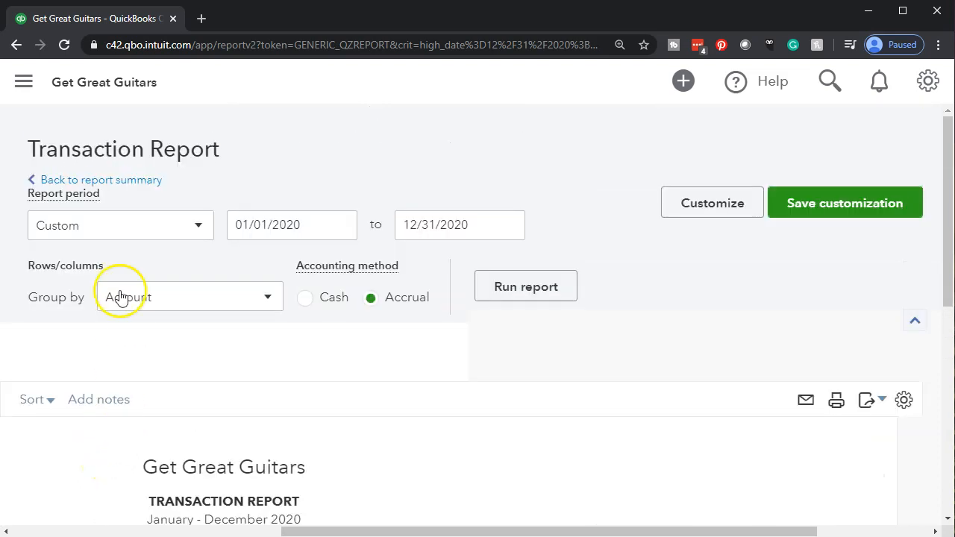
pyautogui.click(118, 183)
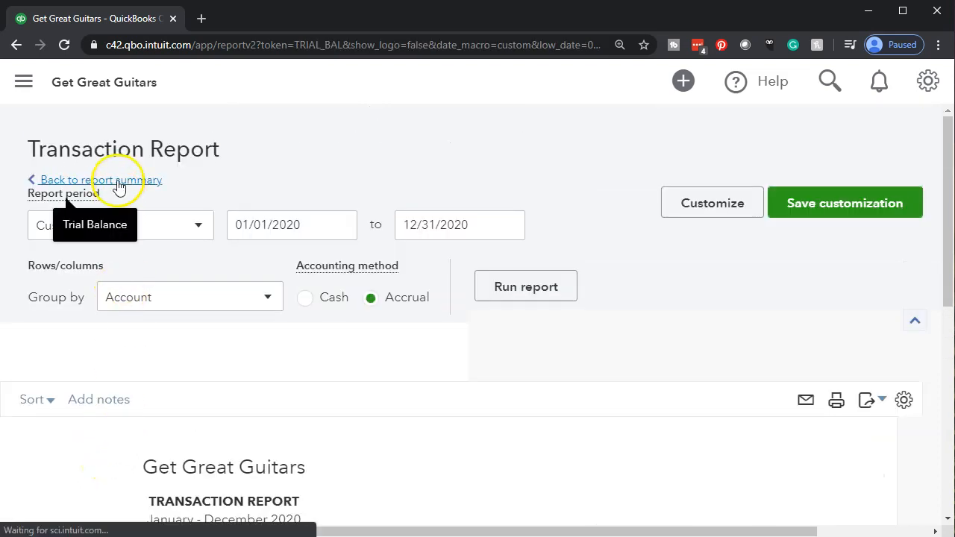
# Drill into the California Department of Tax and Fee Administration Payable balance to examine its invoice tax lines, and return to the trial balance.
pyautogui.scroll(-10, 273, 353)
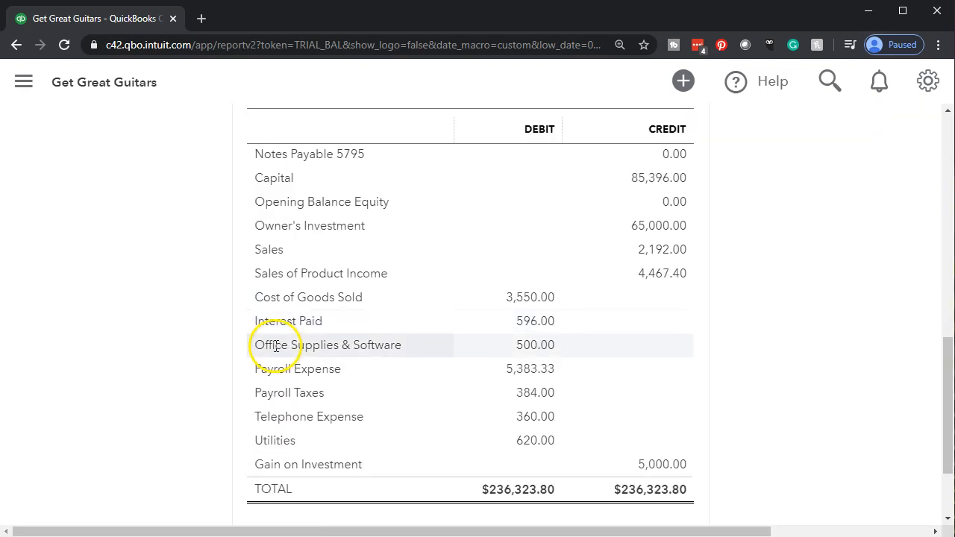
pyautogui.scroll(2, 220, 384)
pyautogui.scroll(1, 187, 396)
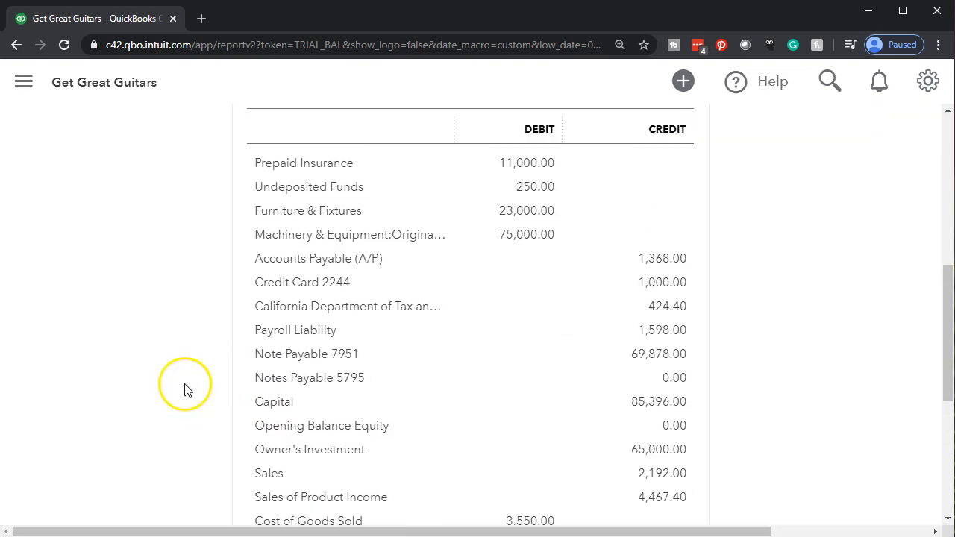
pyautogui.scroll(1, 202, 392)
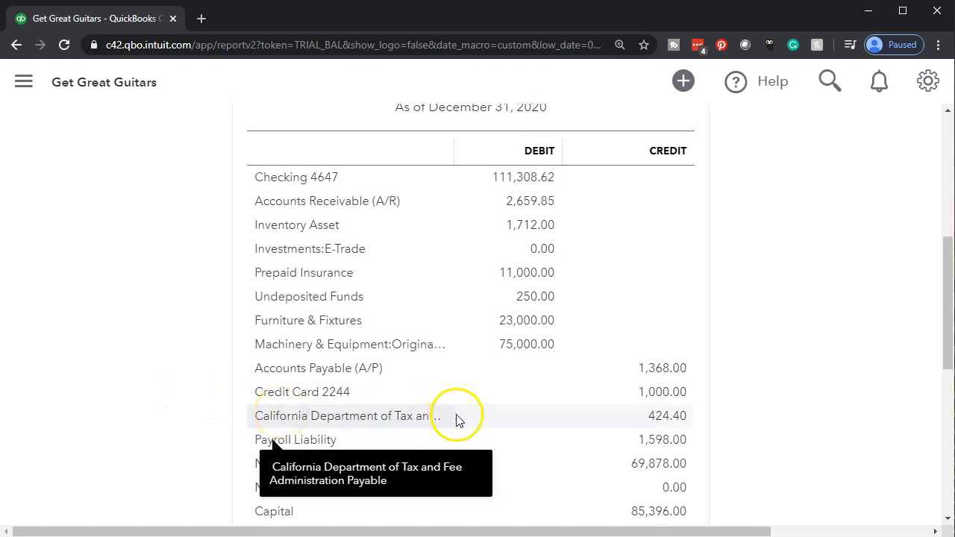
pyautogui.click(675, 424)
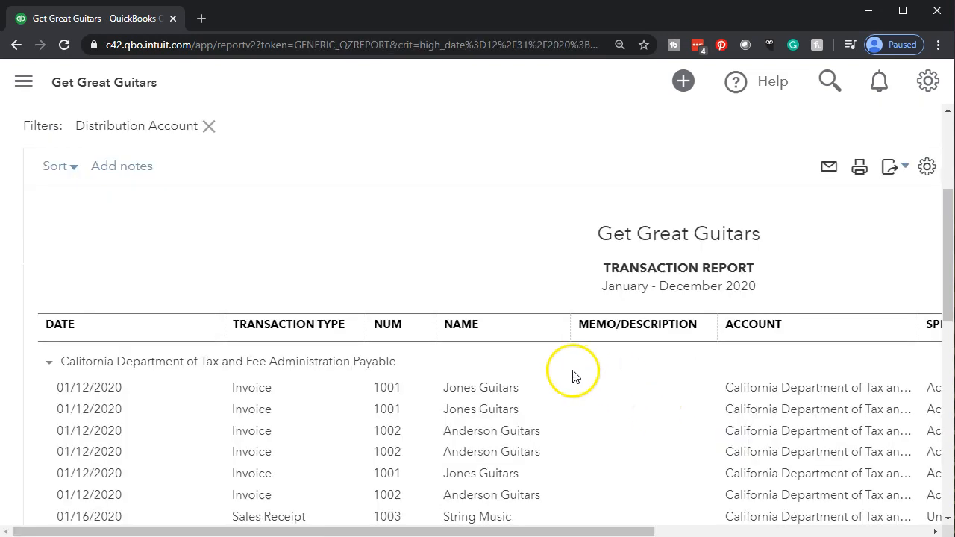
pyautogui.scroll(-7, 422, 416)
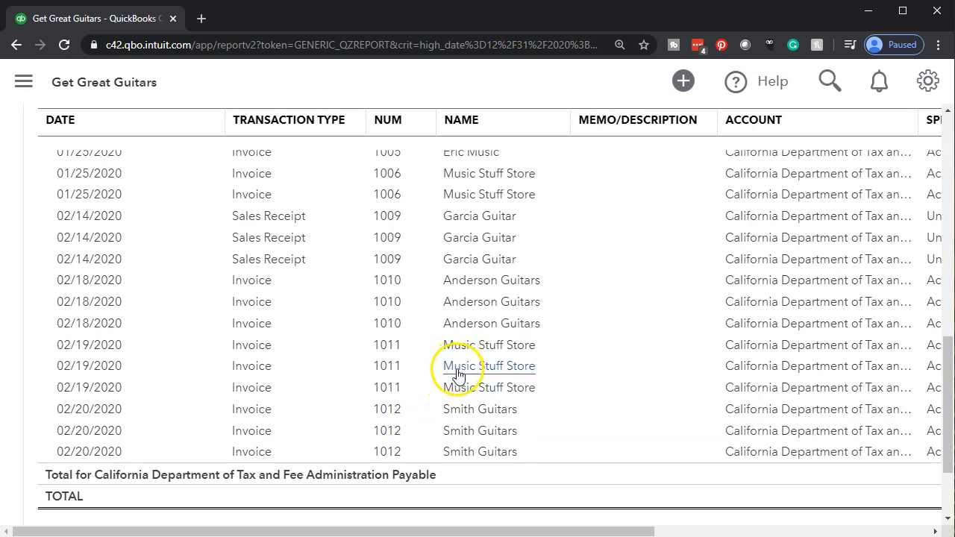
pyautogui.moveTo(485, 532); pyautogui.dragTo(363, 488)
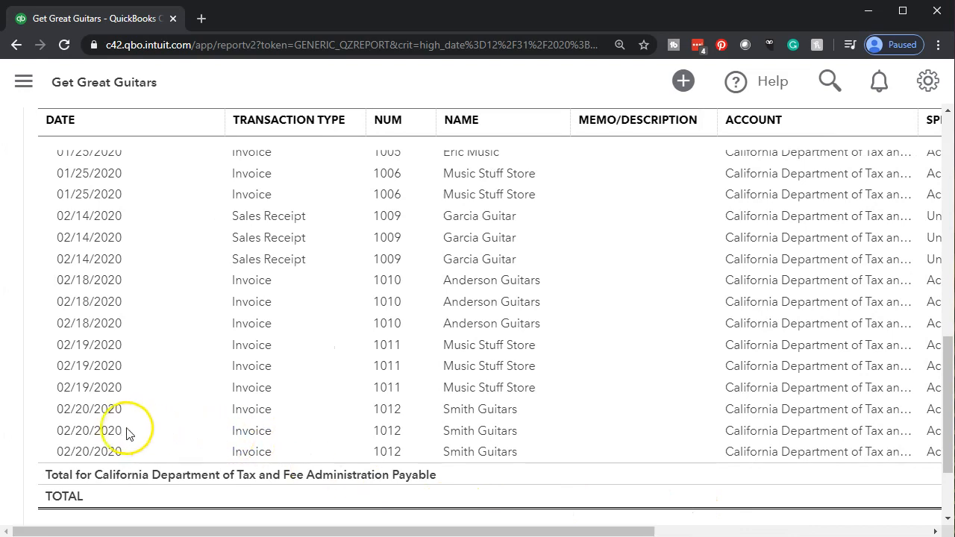
pyautogui.scroll(3, 108, 425)
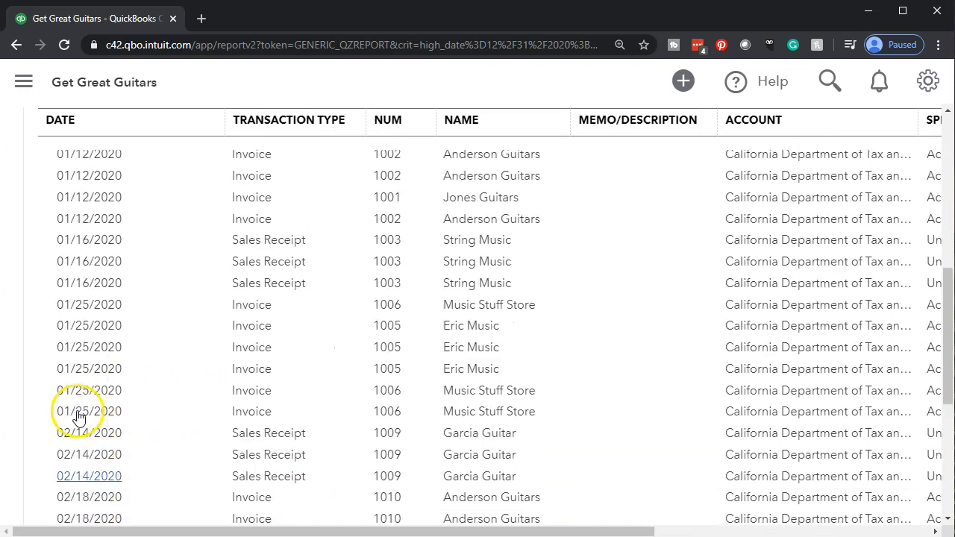
pyautogui.scroll(5, 125, 312)
pyautogui.click(138, 174)
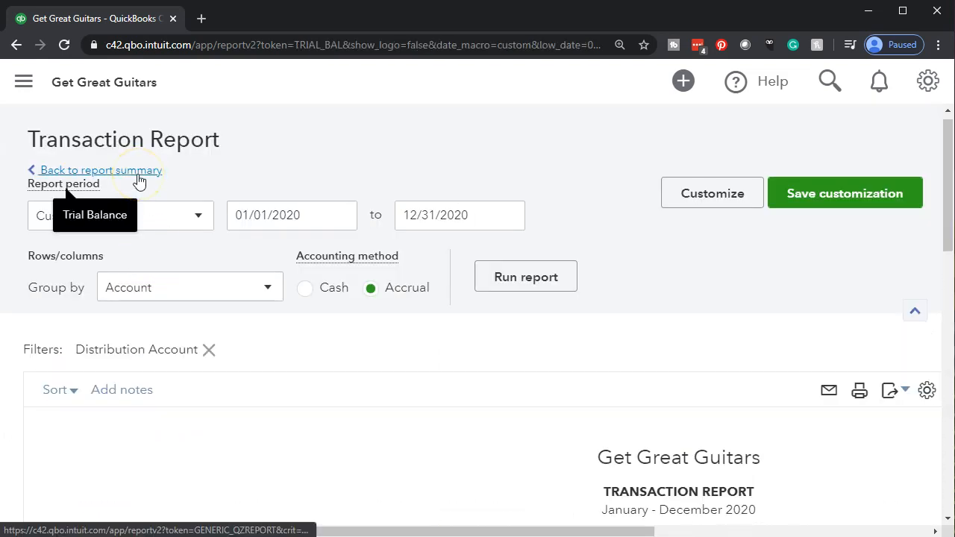
# Drill into the Inventory Asset balance to examine the amounts of its latest invoices, and return to the trial balance.
pyautogui.scroll(-4, 190, 373)
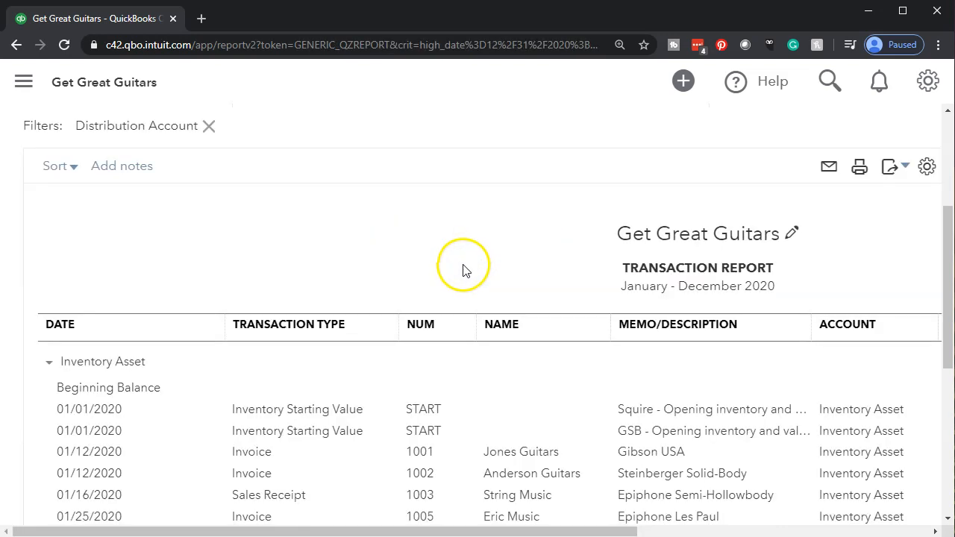
pyautogui.scroll(-4, 309, 309)
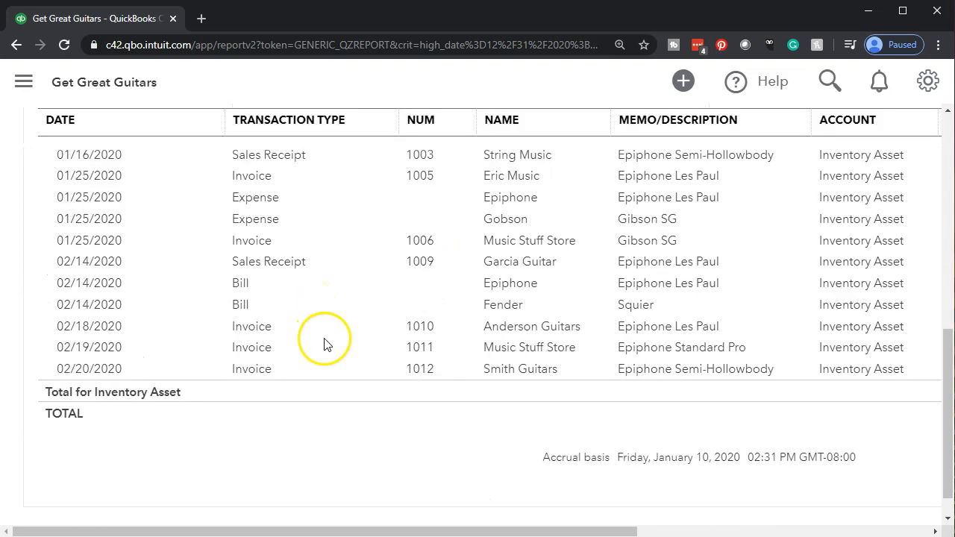
pyautogui.moveTo(395, 533); pyautogui.dragTo(621, 533)
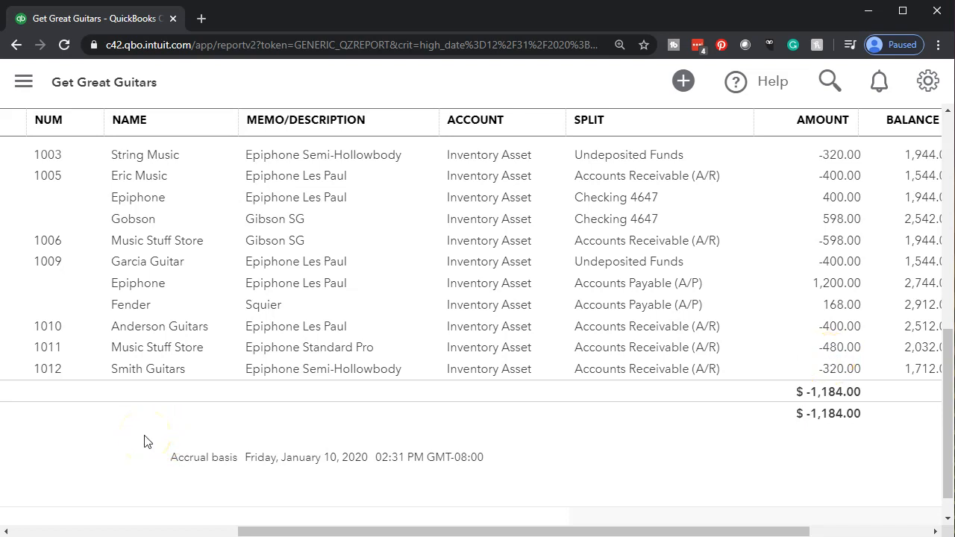
pyautogui.scroll(10, 144, 442)
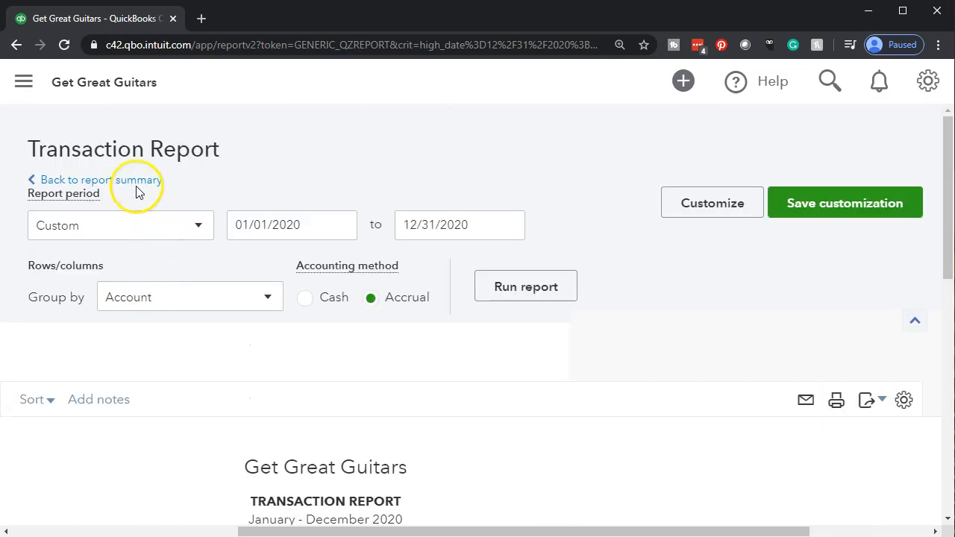
pyautogui.click(136, 186)
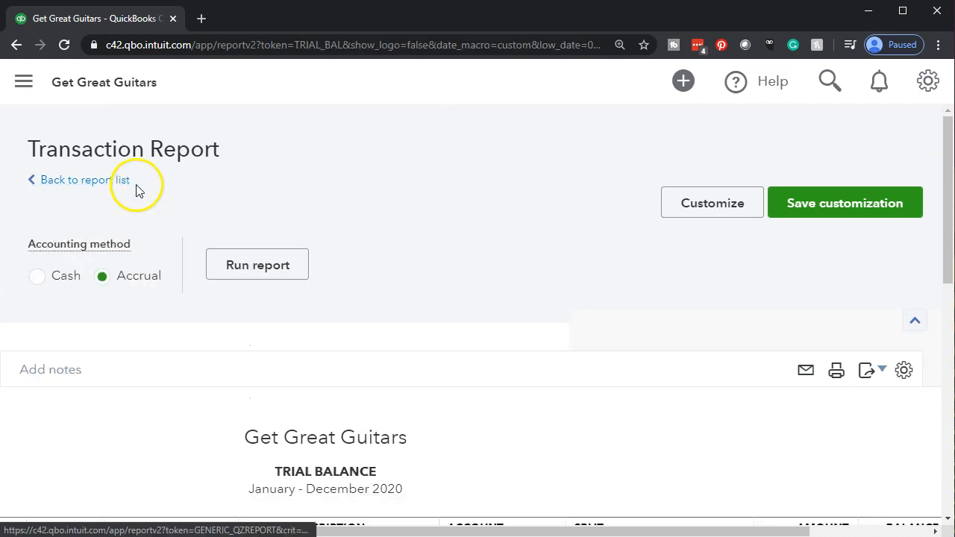
# Drill into the Cost of Goods Sold balance to examine its invoice lines and amounts, and return to the trial balance.
pyautogui.scroll(-5, 162, 247)
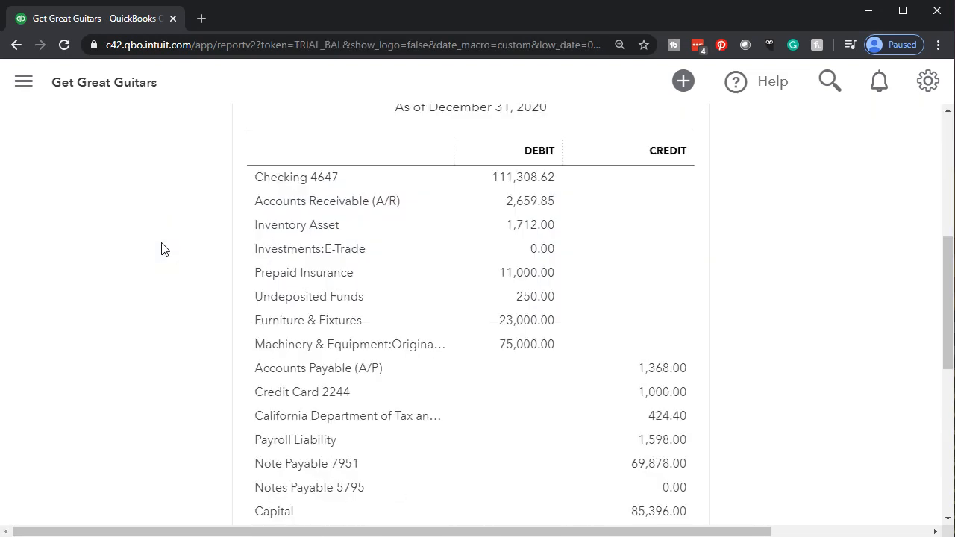
pyautogui.scroll(-5, 164, 248)
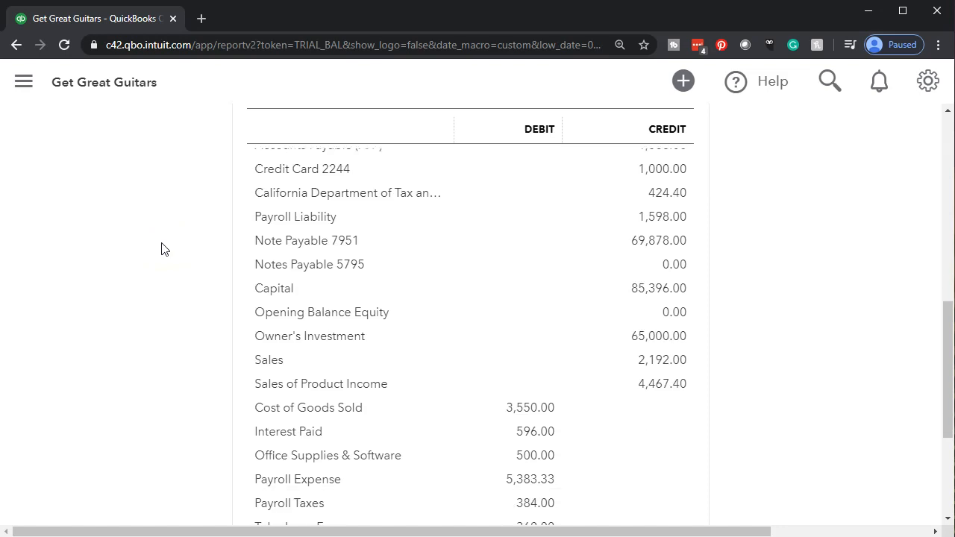
pyautogui.click(522, 302)
pyautogui.scroll(-5, 418, 306)
pyautogui.moveTo(590, 530); pyautogui.dragTo(806, 517)
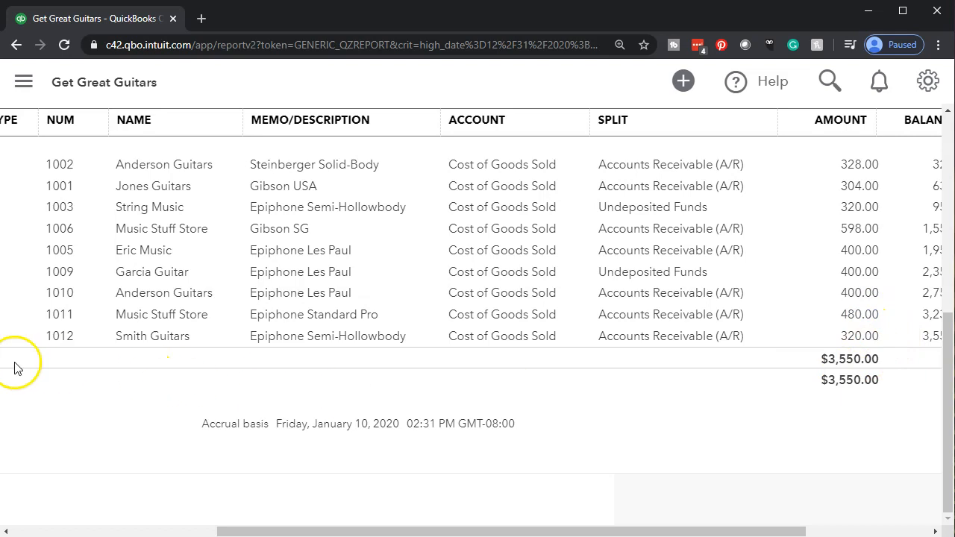
pyautogui.scroll(10, 91, 358)
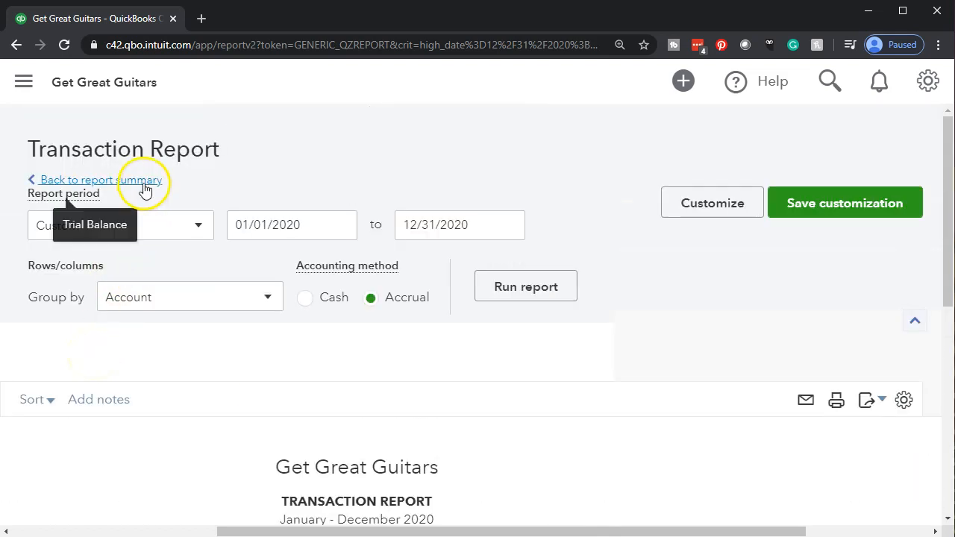
pyautogui.click(144, 185)
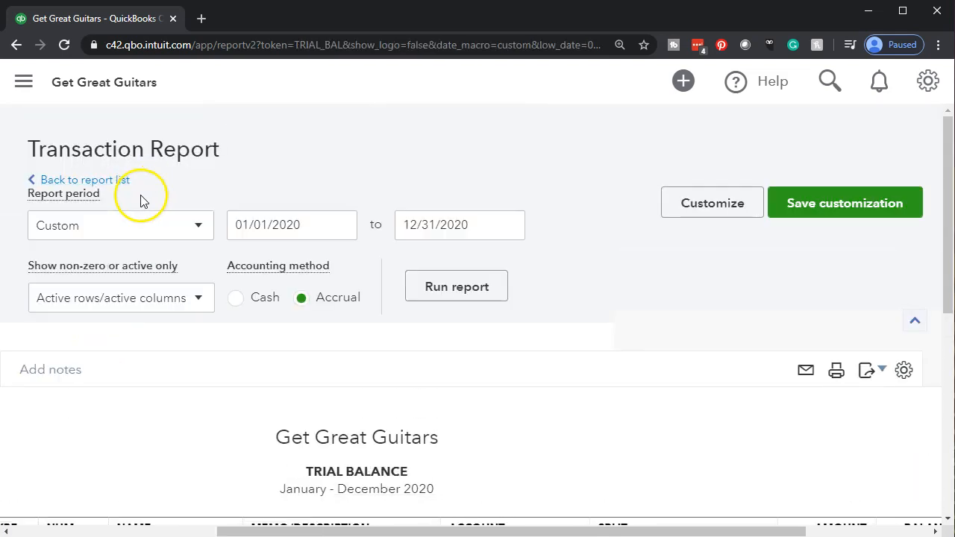